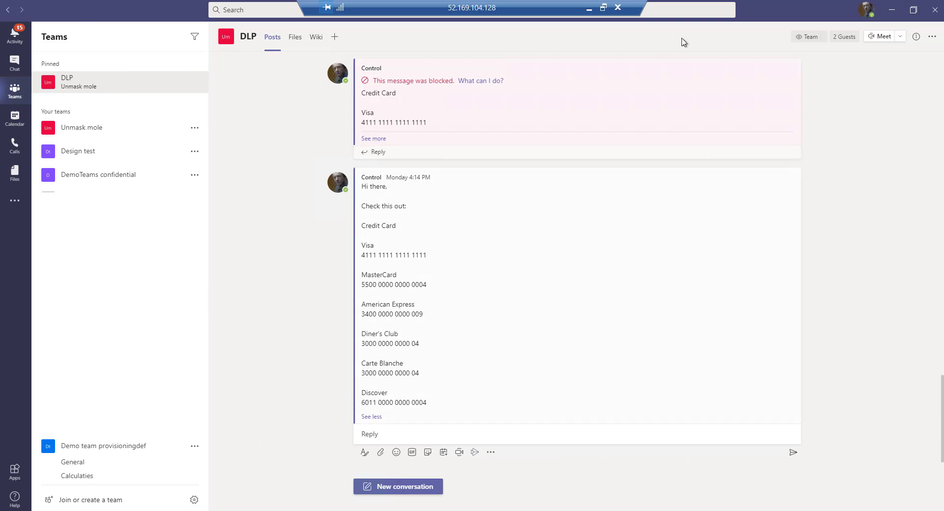
Step: Reply to the latest post in the DLP channel with the copied message containing the sample credit card numbers
click(383, 432)
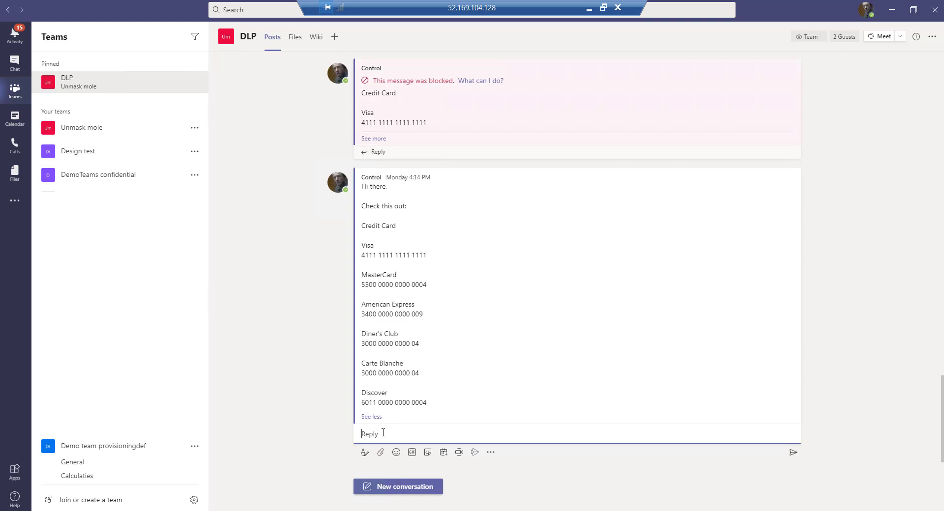
key(ctrl+v)
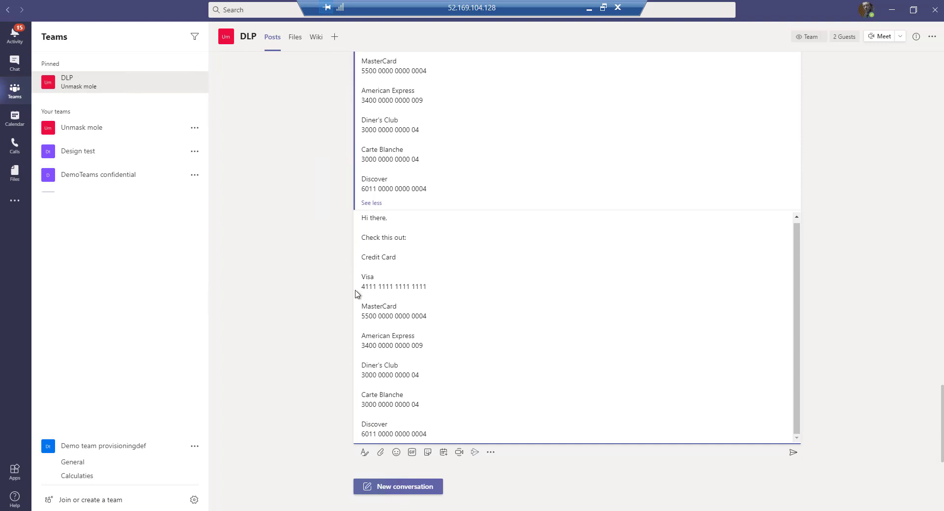
click(793, 452)
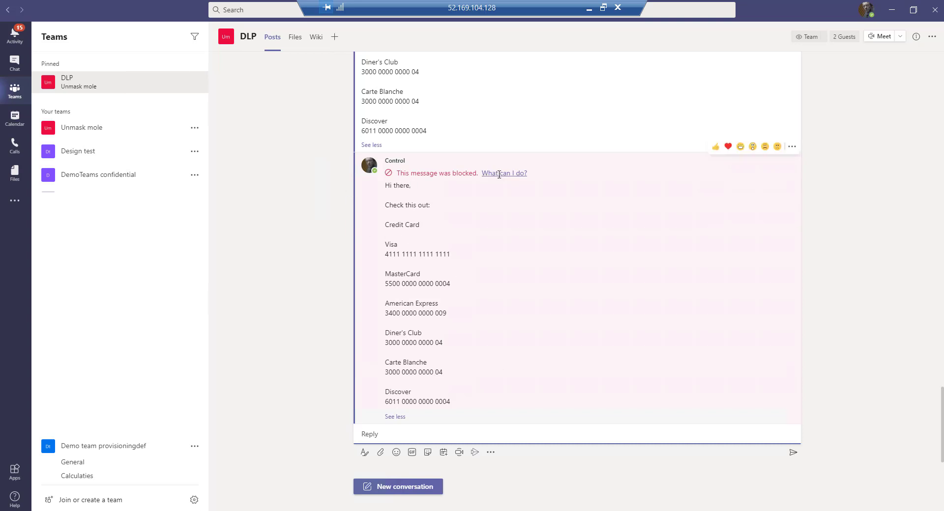
Step: Override the policy on the blocked reply and send it with the justification "This has been cleared."
click(513, 172)
click(502, 172)
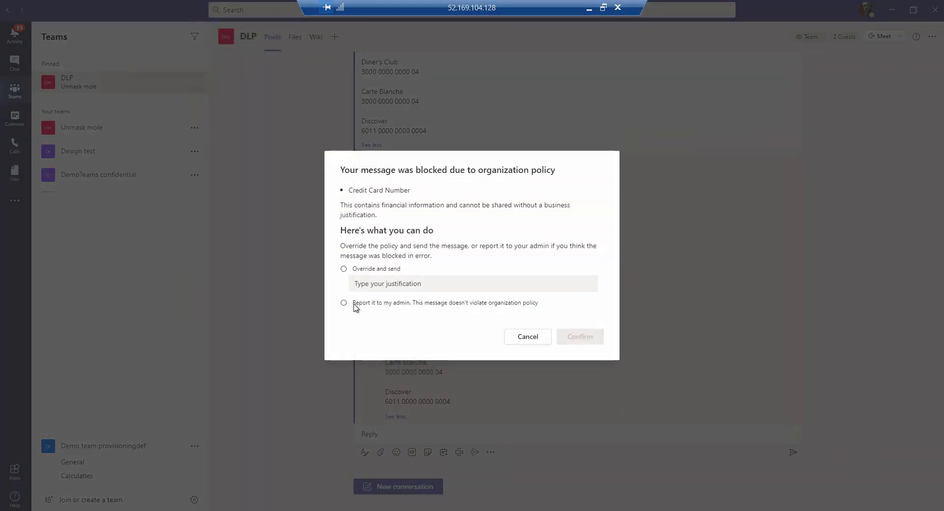
click(344, 270)
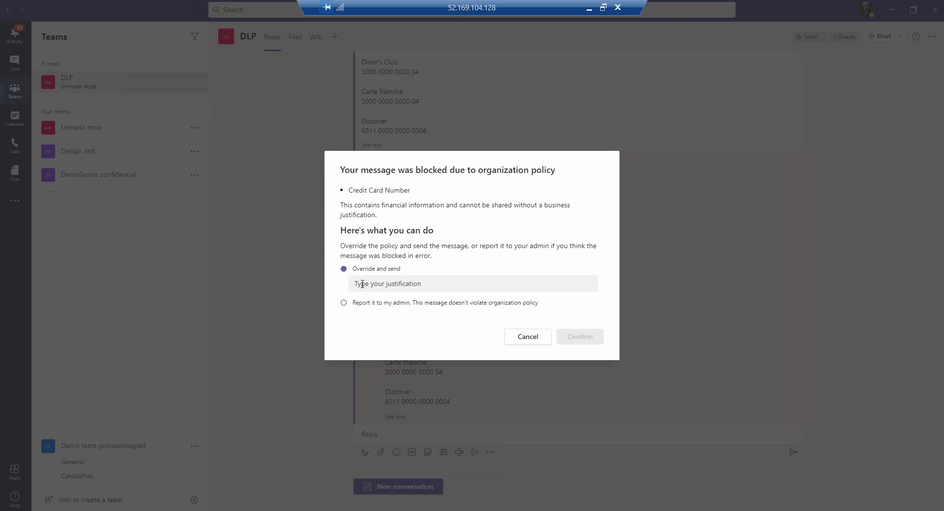
click(388, 285)
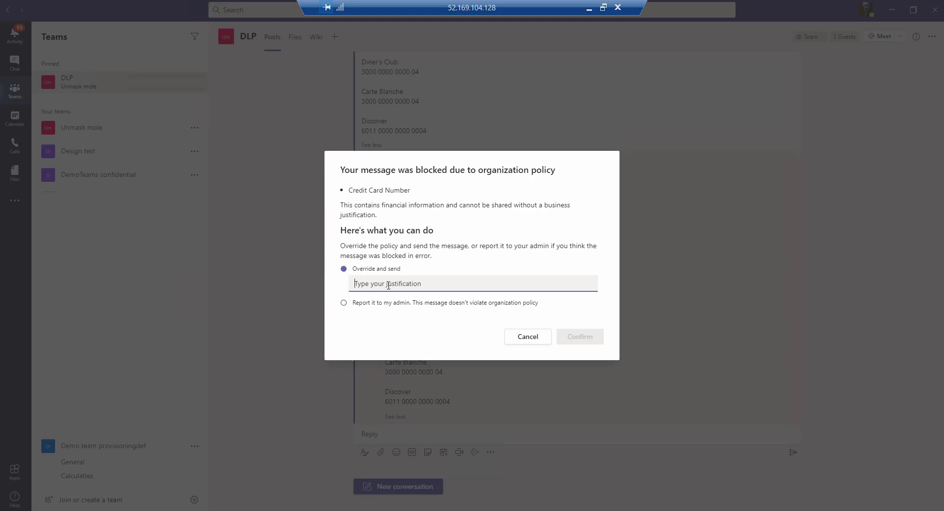
text(This has been cle)
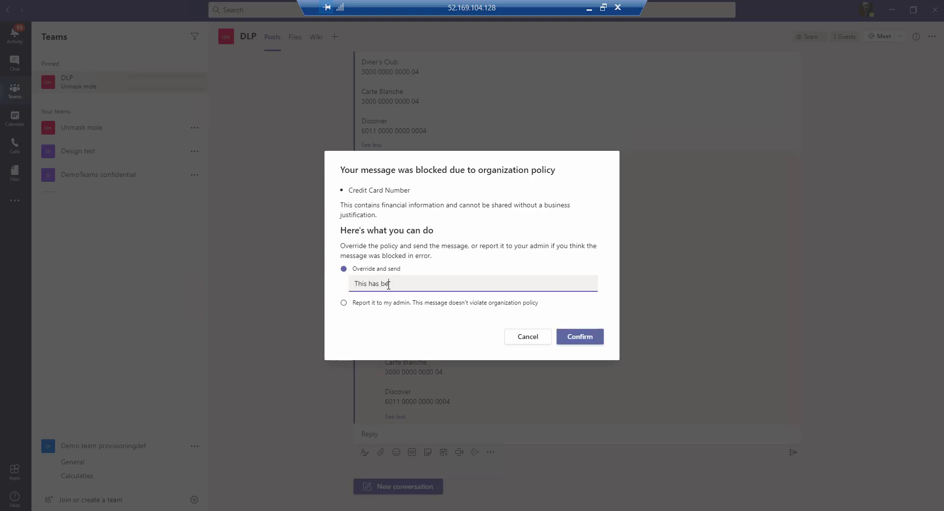
text(ared.)
click(570, 337)
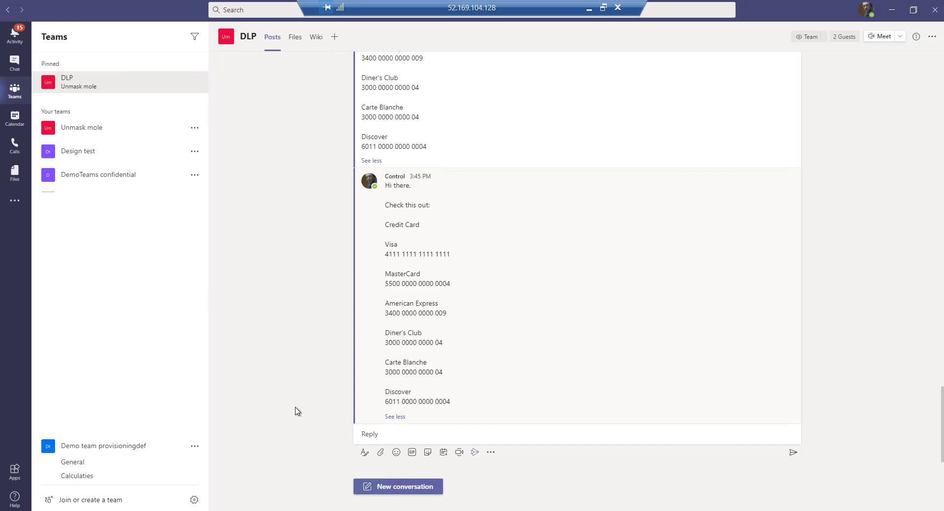
Step: Switch to Chrome, open the "Message Blocked" email in the Outlook inbox and examine the sensitive information type it names
mouse_move(464, 279)
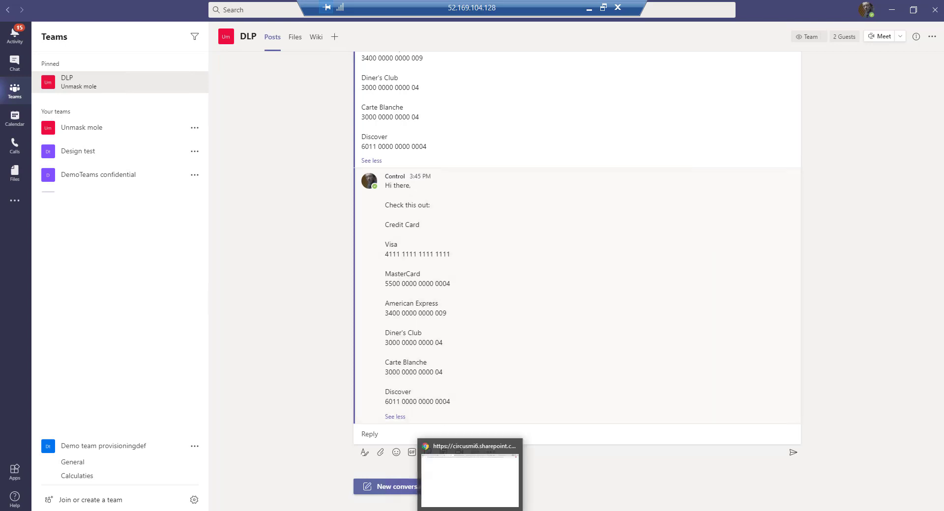
click(473, 503)
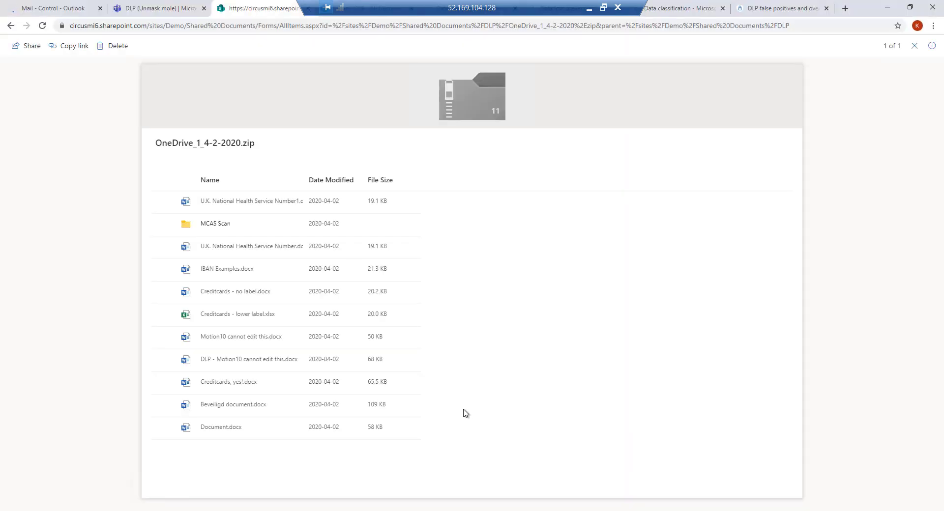
click(141, 7)
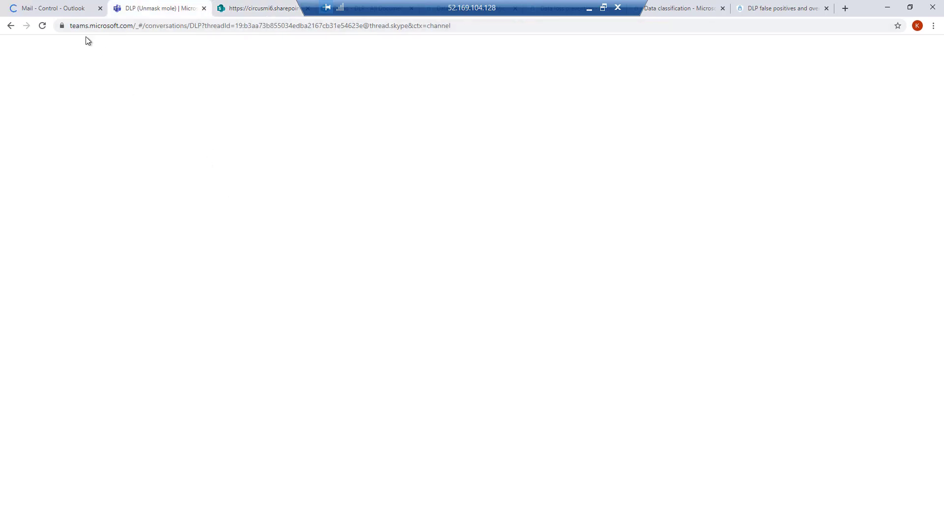
click(67, 8)
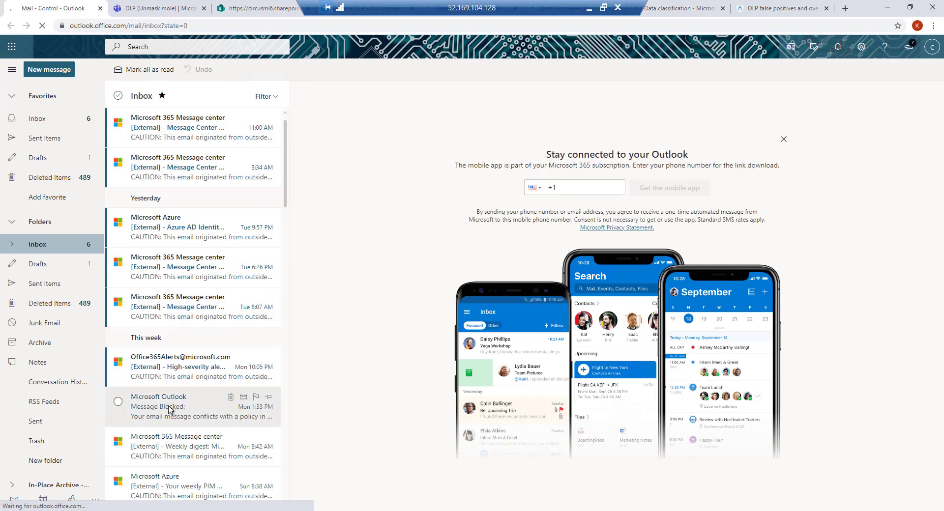
click(170, 408)
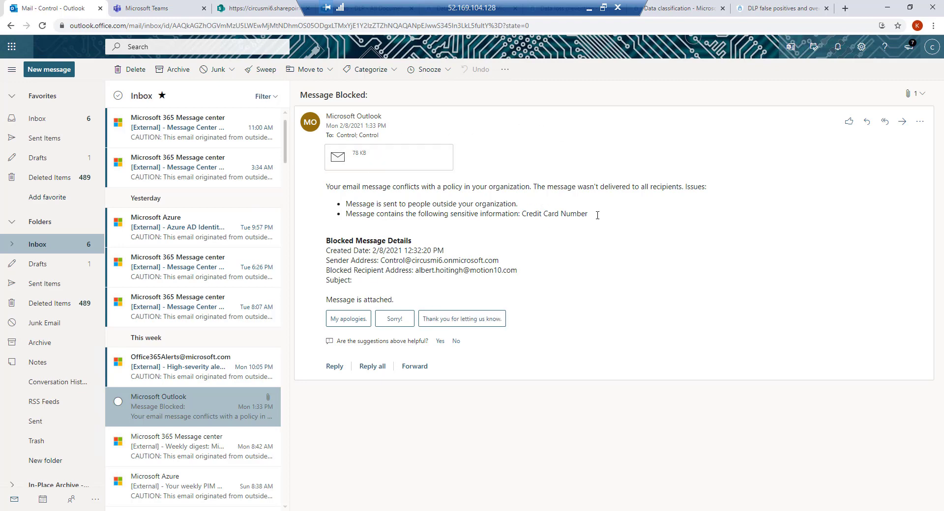
drag(589, 214, 514, 213)
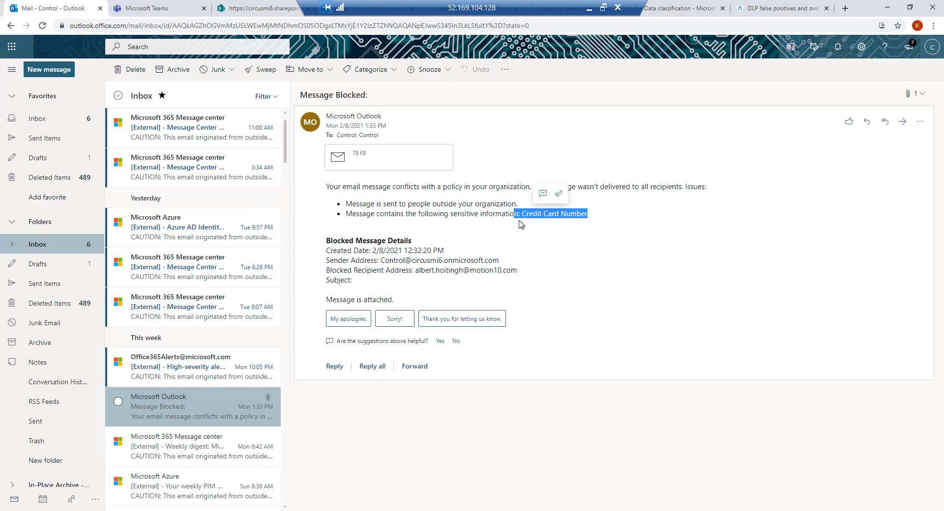
Step: Go to the Demo site's DLP document folder in SharePoint and view the policy tip for Creditcards - lower label.xlsx
drag(461, 9, 676, 10)
click(372, 12)
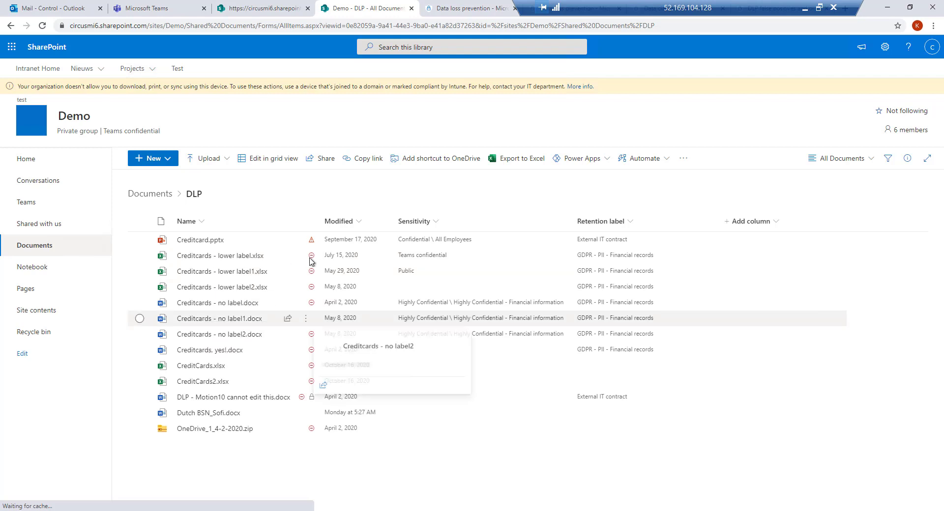
mouse_move(313, 259)
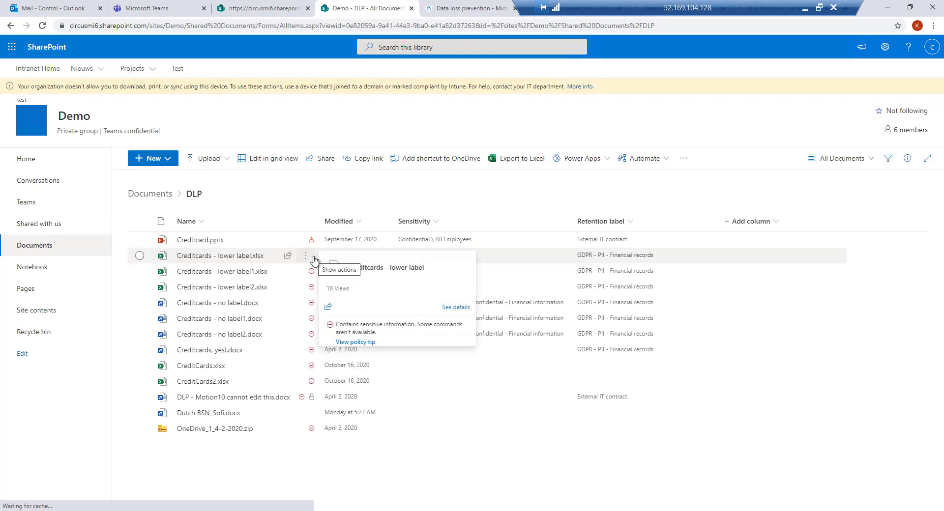
click(363, 346)
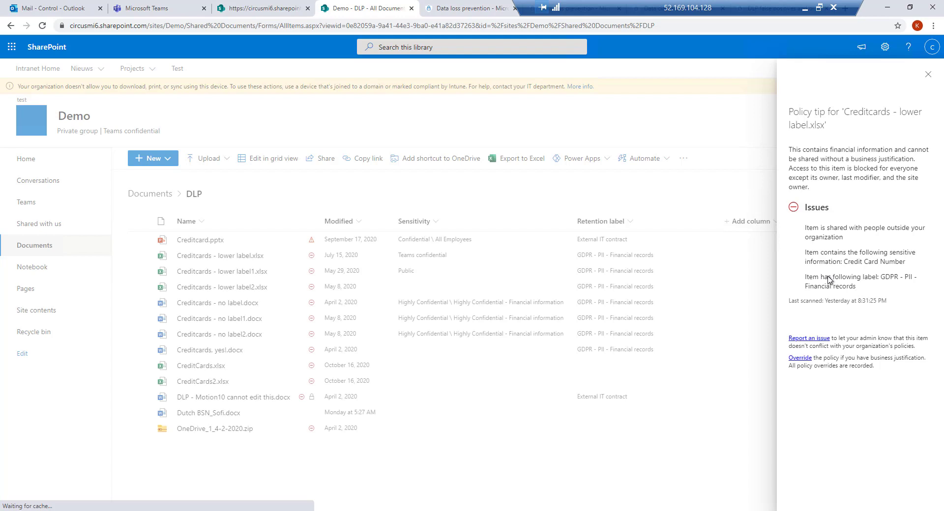
Step: Override the policy for Creditcards - lower label.xlsx with the justification "Has been cleared." and close the policy tip
click(798, 358)
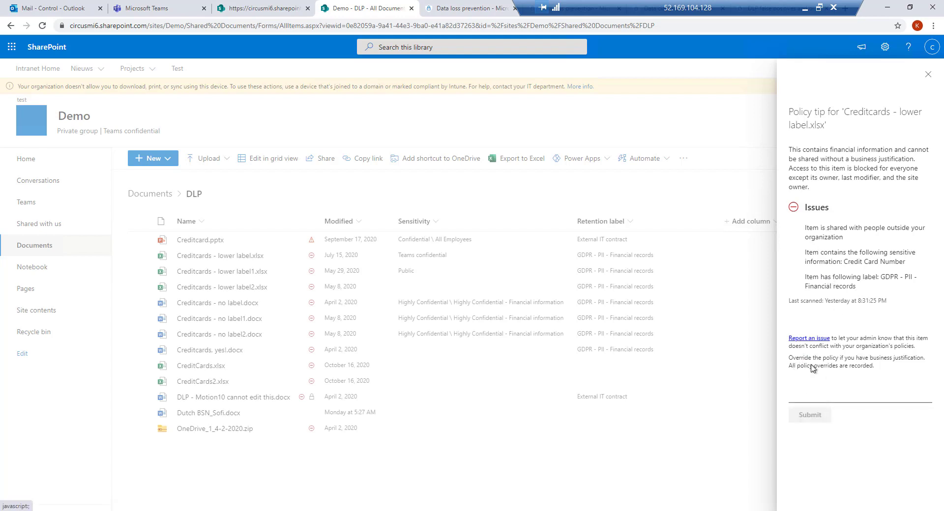
click(806, 394)
text(Has bee)
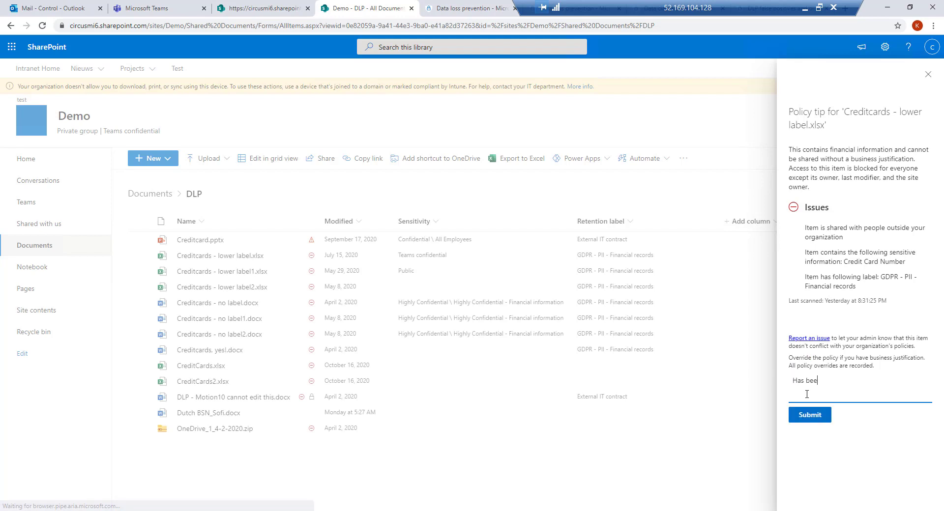
text(n cleared.)
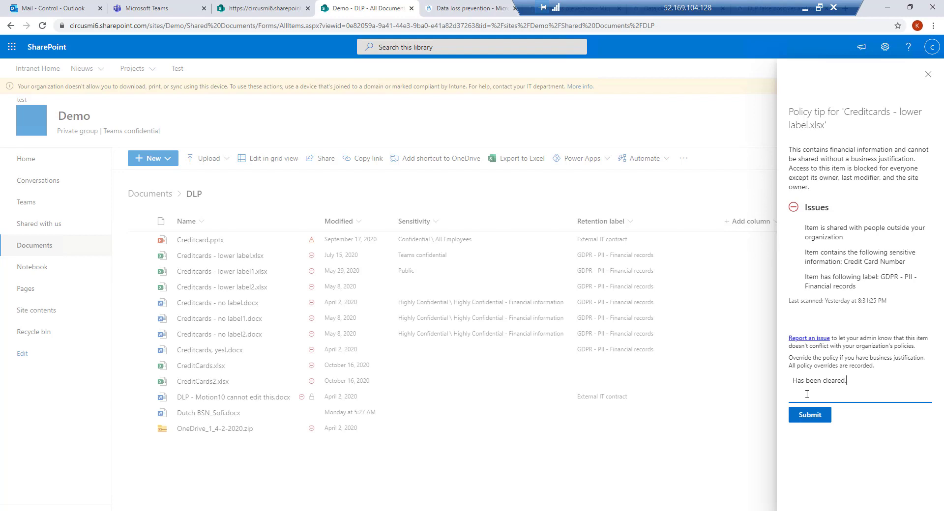
click(810, 415)
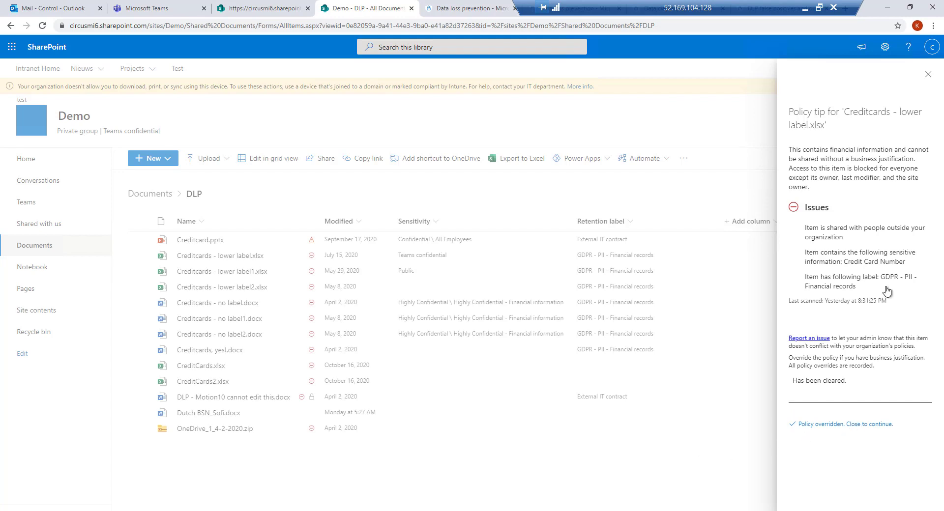
click(926, 72)
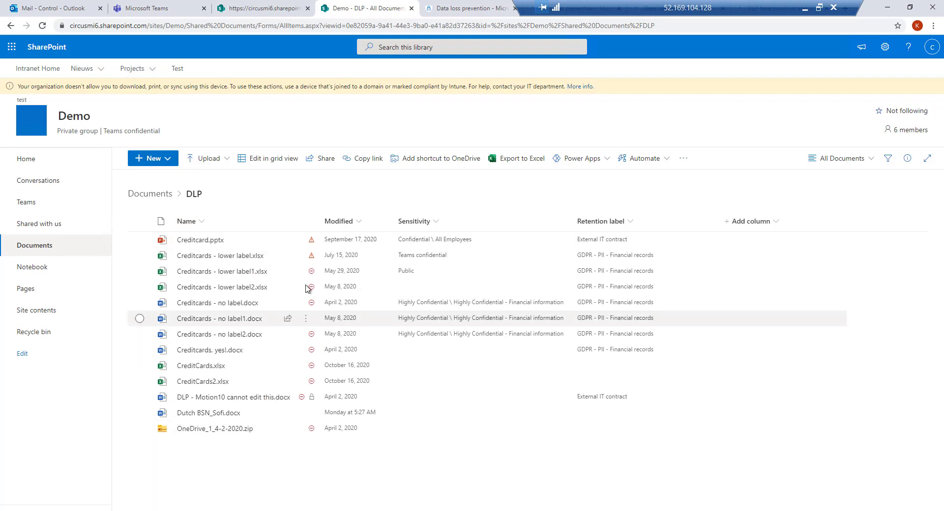
Step: Review the policy tip for Creditcards - lower label.xlsx again after the override, and close it
mouse_move(314, 262)
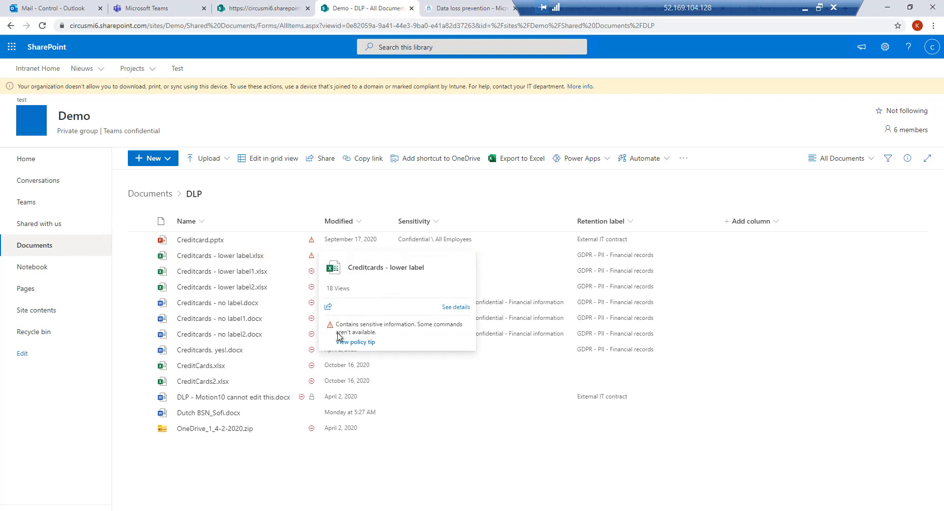
click(360, 343)
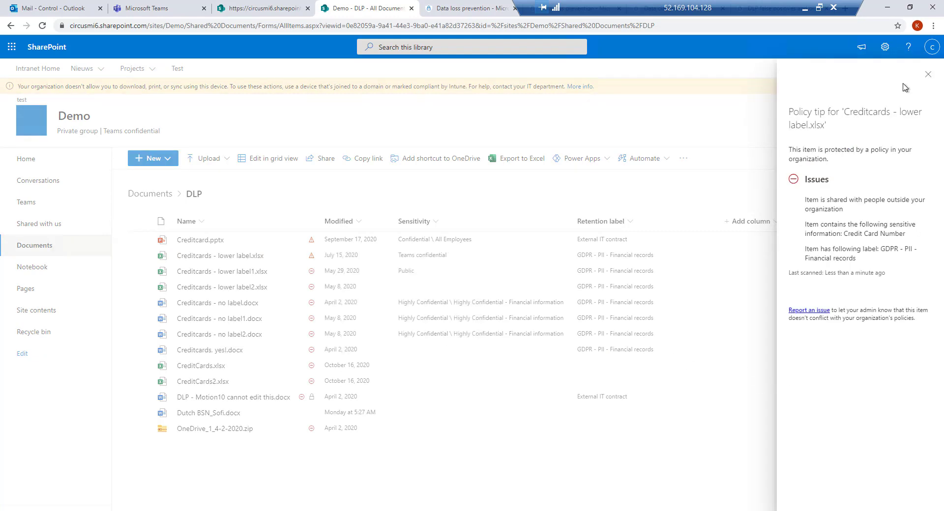
click(927, 74)
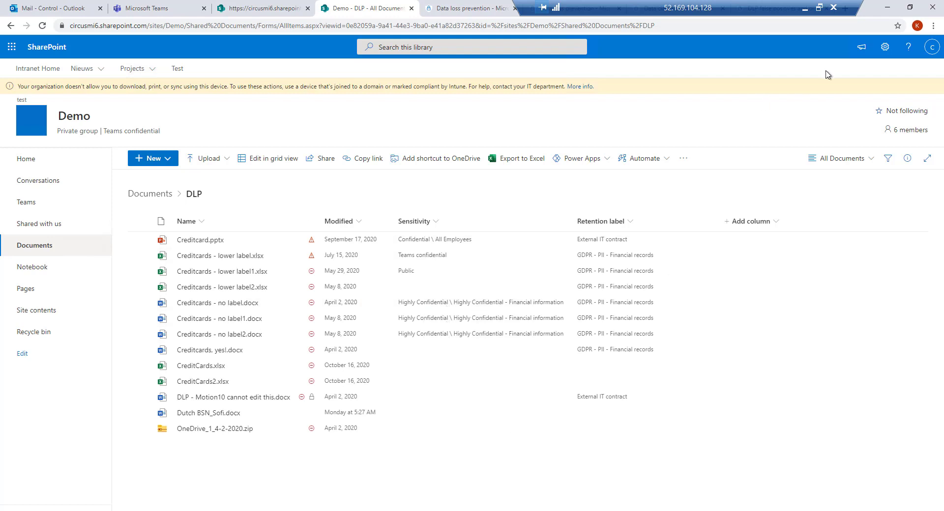
Step: Switch to the creditcard workbook in Excel and place the blank Word document beside it
click(887, 7)
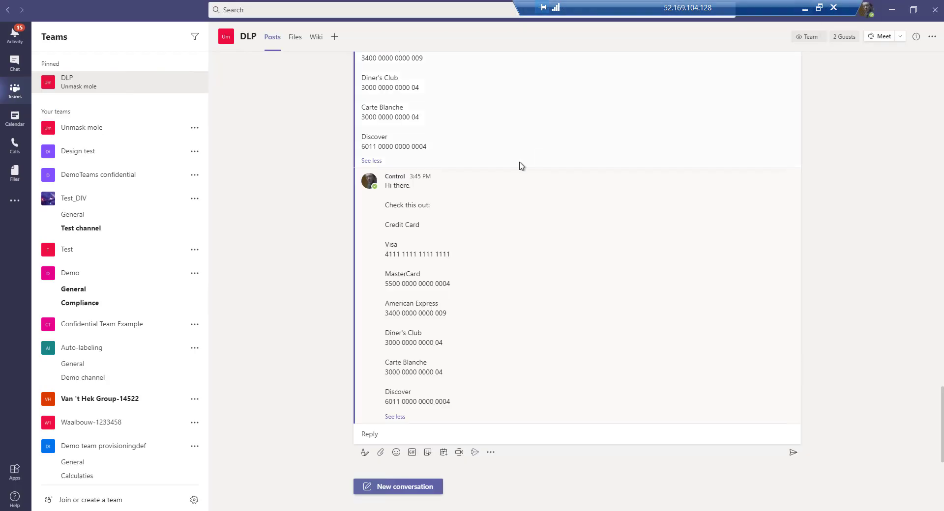
click(442, 510)
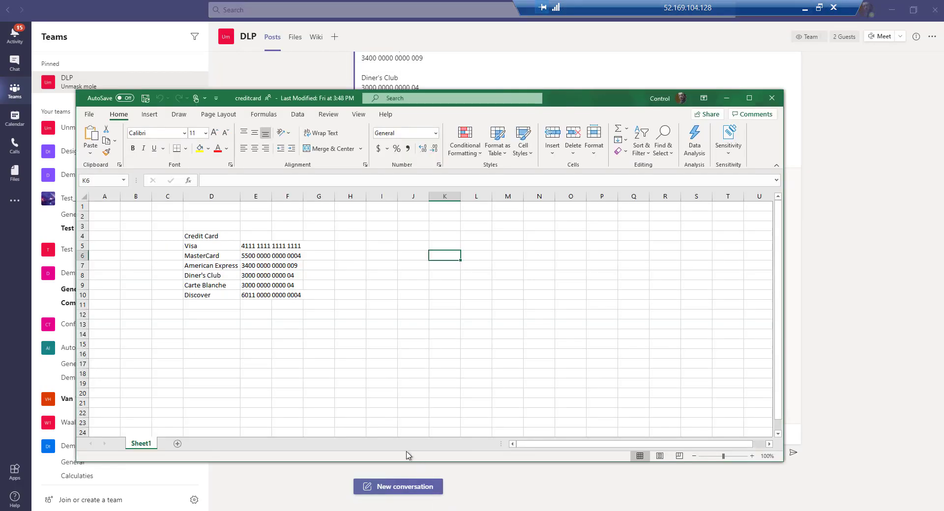
click(417, 510)
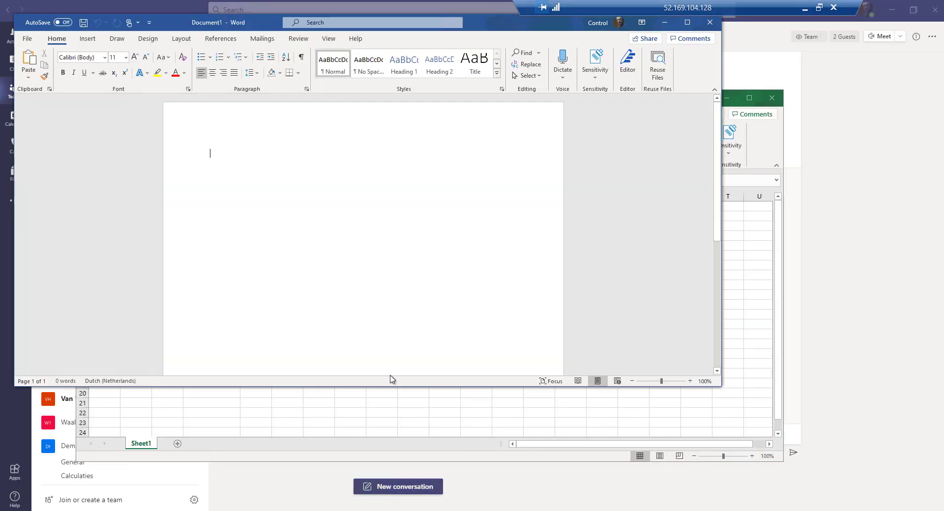
drag(180, 19, 619, 158)
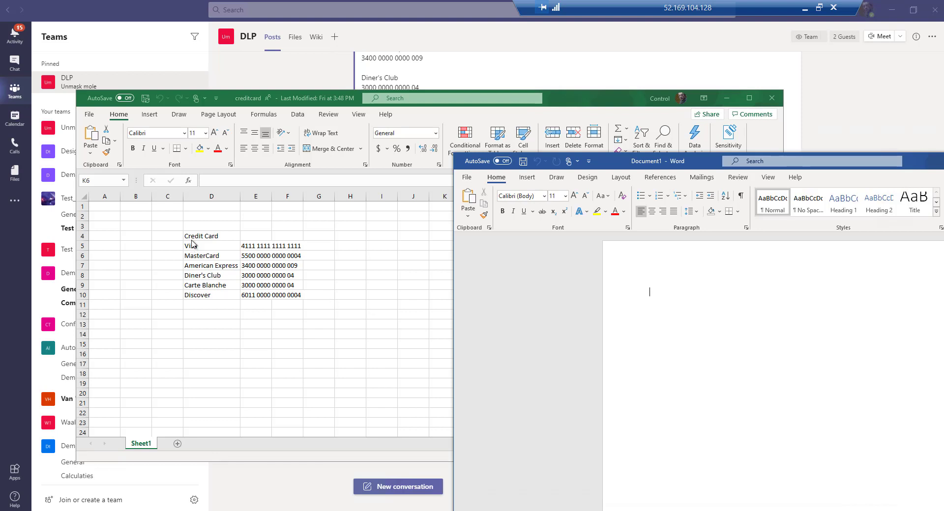
Step: Try to copy the credit card list in D4:F10 for use in the Word document, and close the Data Loss Prevention notification
click(192, 243)
drag(192, 236, 284, 296)
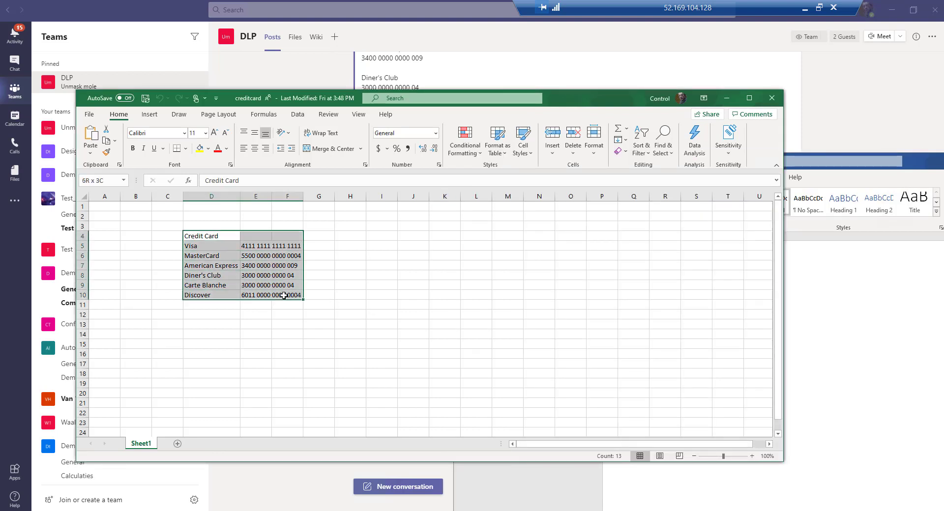
right_click(285, 295)
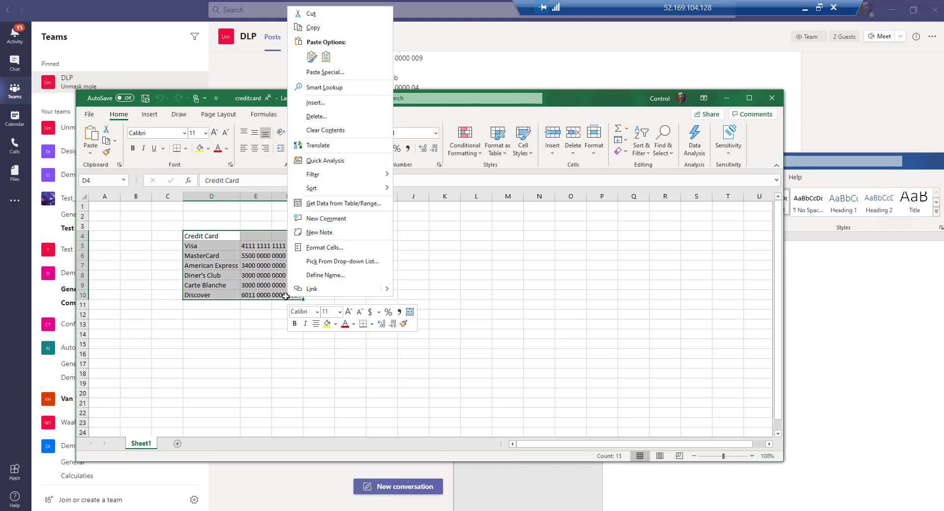
click(324, 27)
click(802, 279)
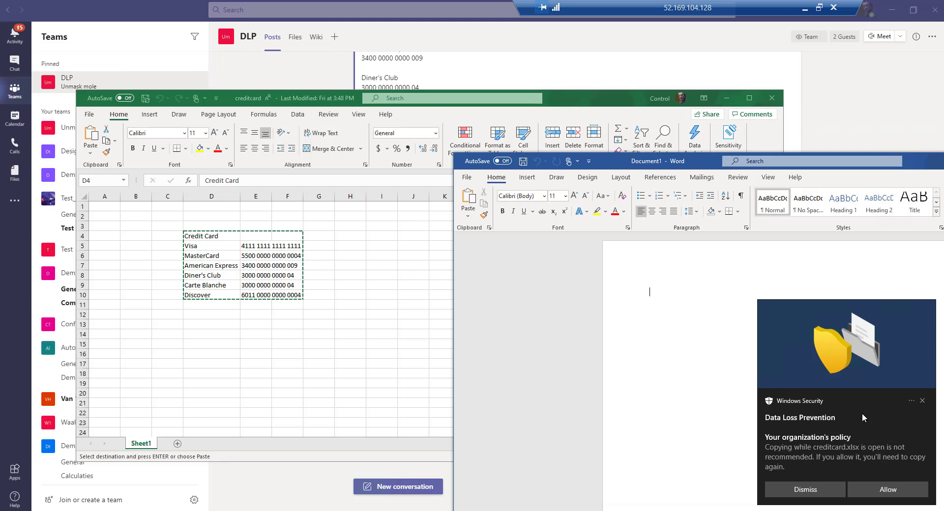
click(922, 401)
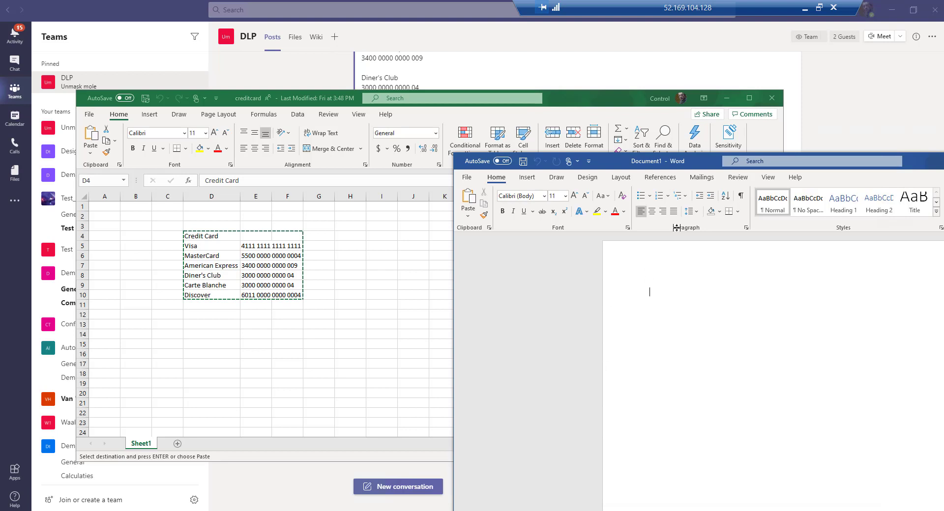
Step: Bring the blank Word document's window fully into view and close it
drag(843, 161, 579, 161)
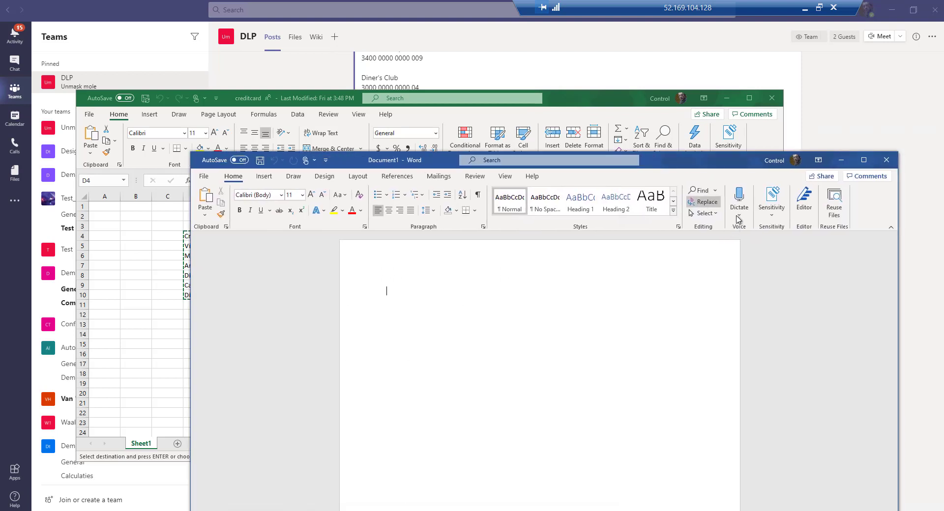
click(885, 162)
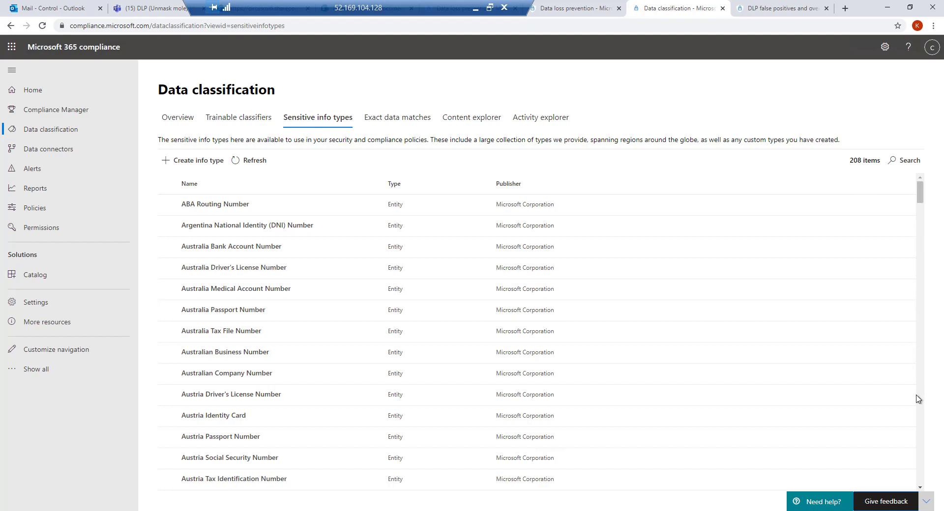
Step: Open the custom Demonstration sensitive info type for editing and show its requirements for matching
scroll(920, 397, down, 5)
drag(919, 214, 924, 486)
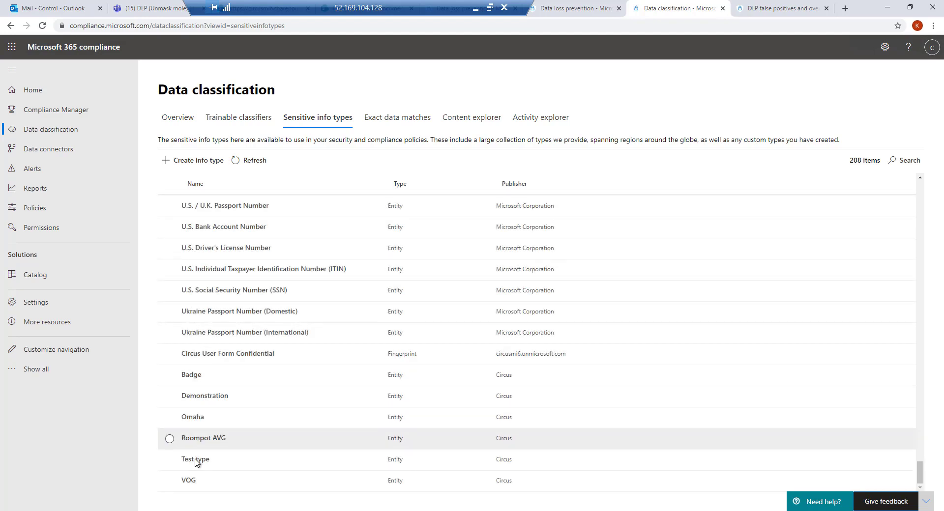
click(185, 396)
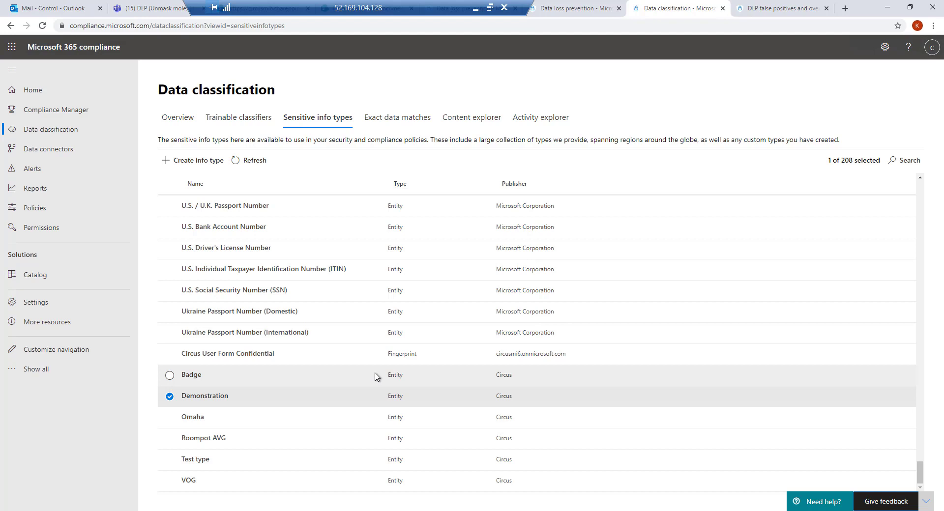
click(235, 400)
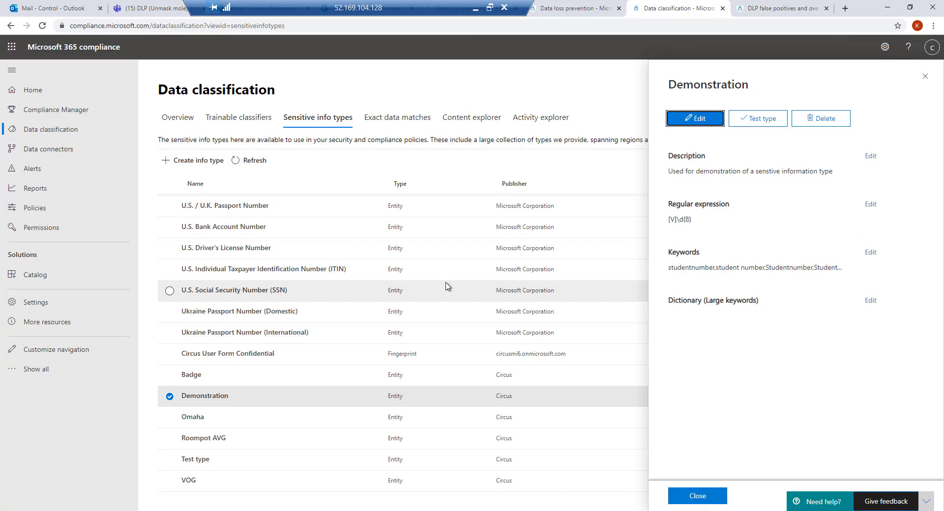
click(698, 119)
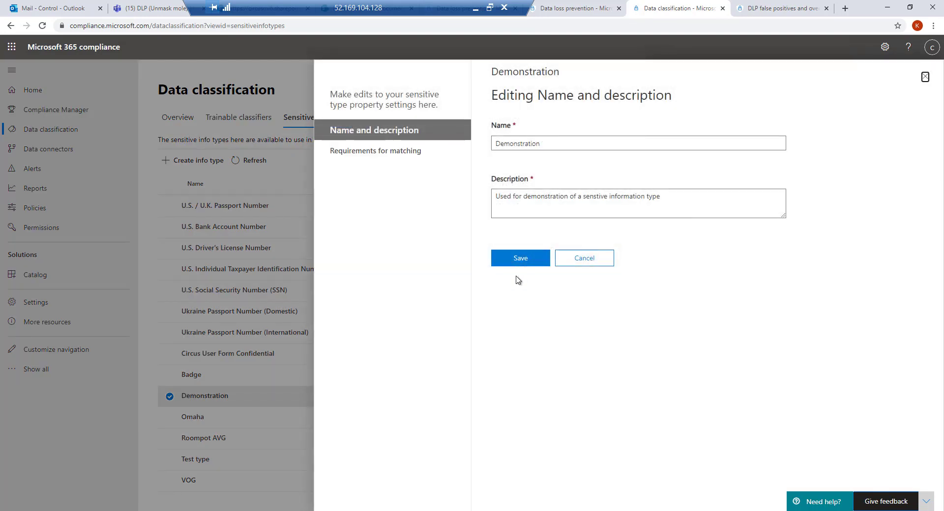
click(391, 155)
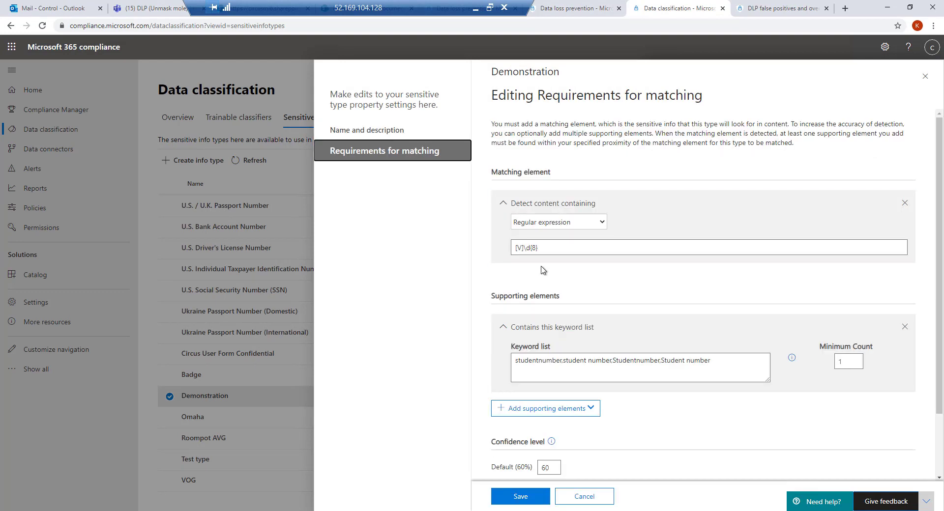
Step: Examine the Demonstration type's regular expression and the keyword list in its supporting elements
click(521, 248)
drag(515, 248, 534, 248)
click(535, 249)
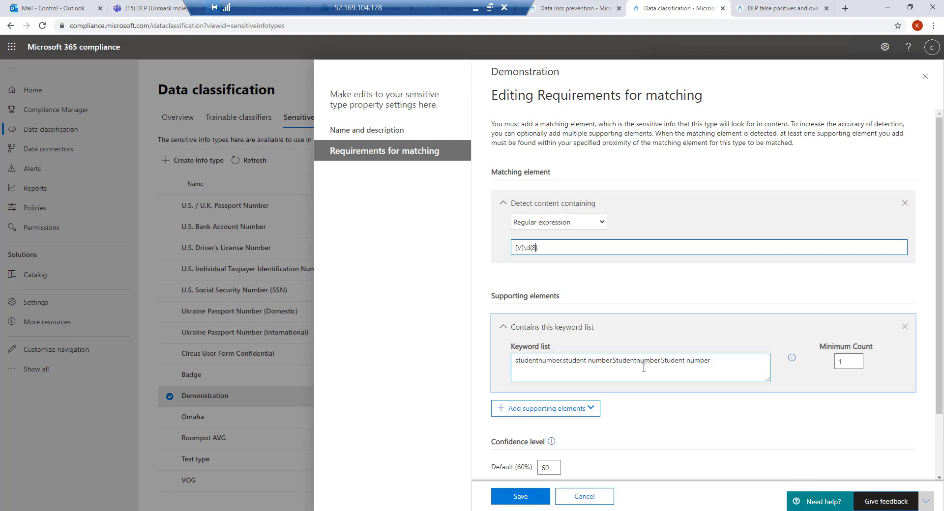
drag(715, 362, 500, 366)
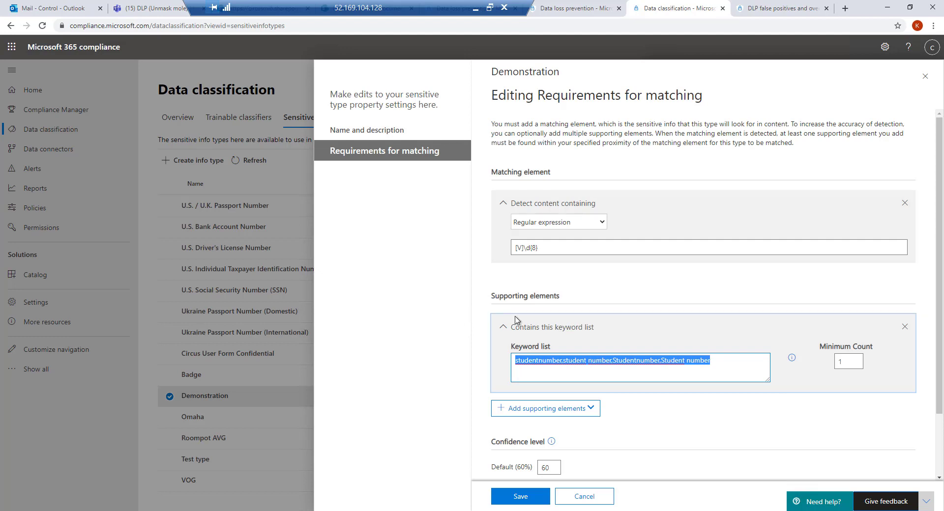
click(512, 366)
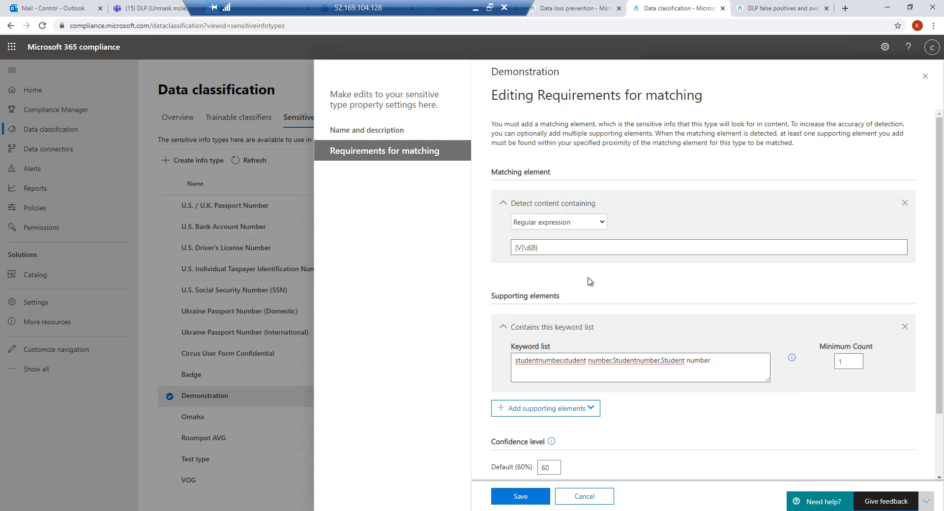
scroll(602, 222, down, 1)
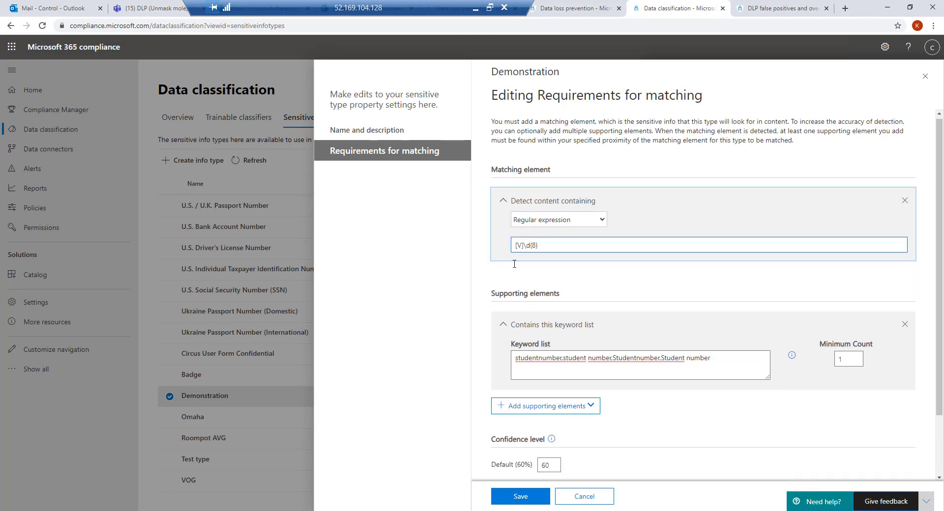
Step: Review the matching element options, confidence level and character proximity of the Demonstration type, and cancel editing
click(544, 218)
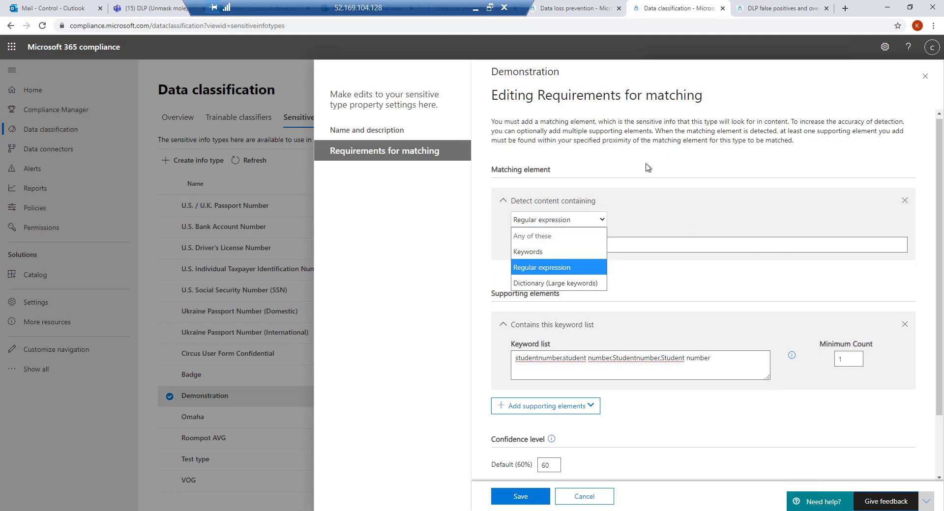
click(646, 274)
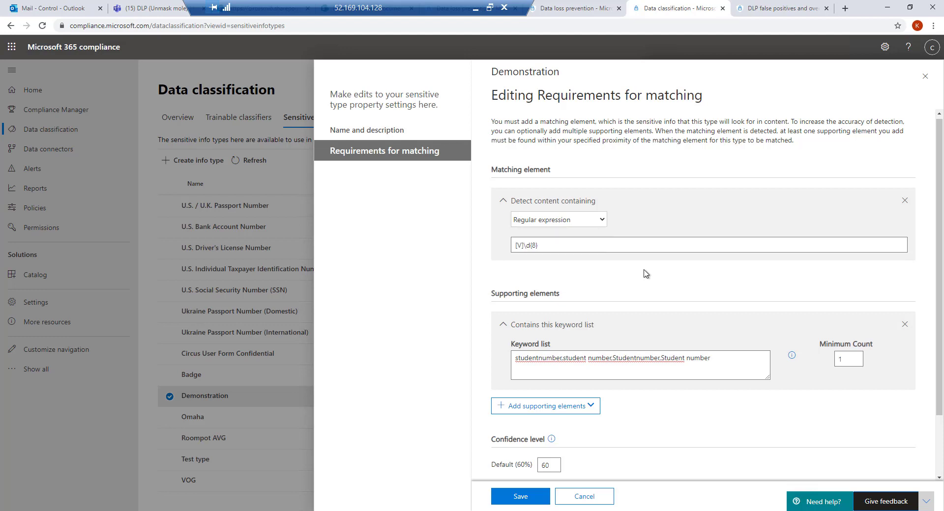
scroll(646, 274, down, 3)
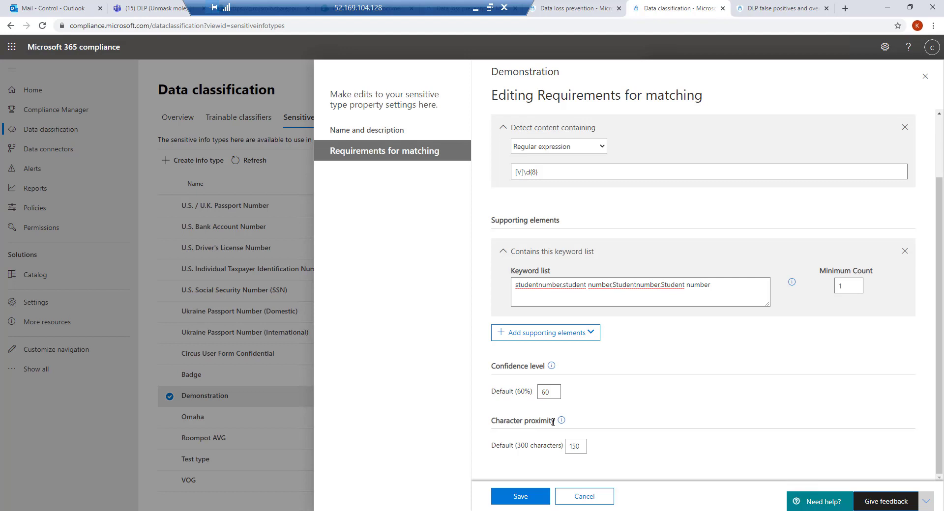
click(583, 497)
click(358, 297)
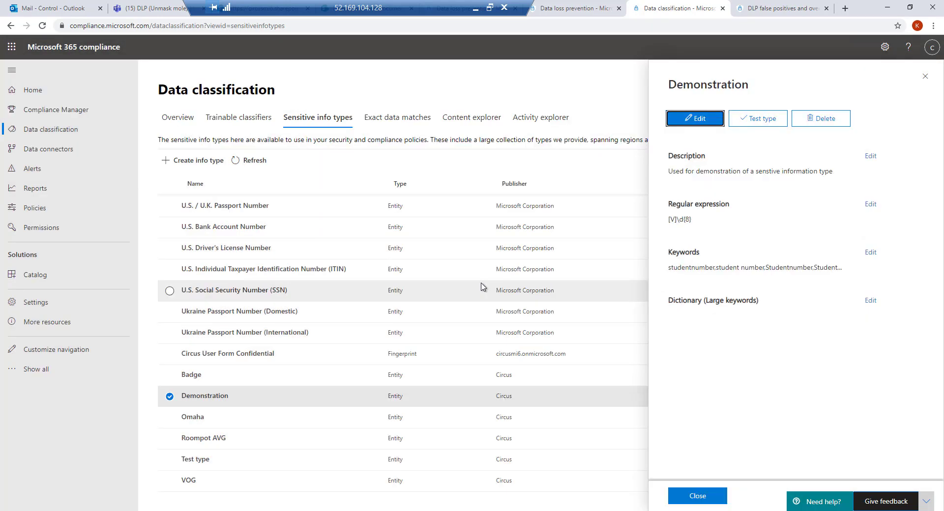
Step: Start a test of the Demonstration type, review the test1 sample text in Notepad, and minimize it
click(761, 122)
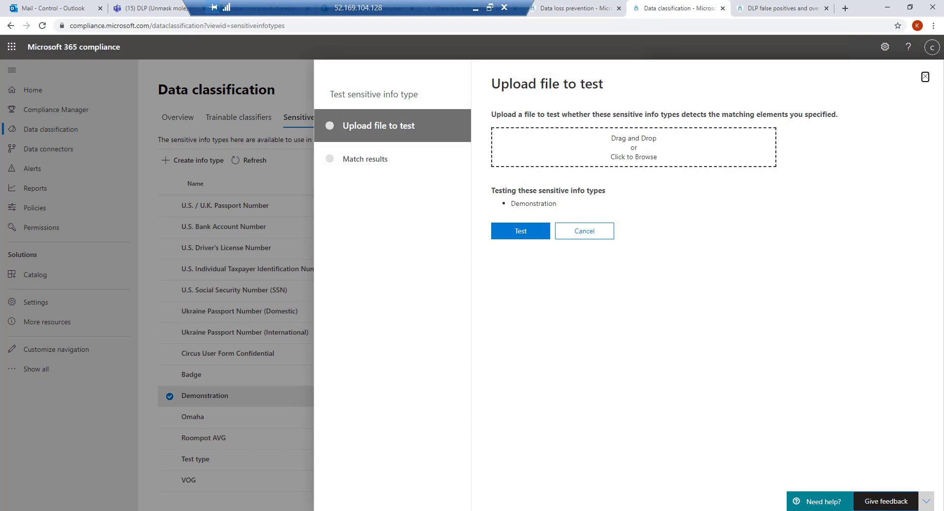
mouse_move(521, 509)
click(373, 477)
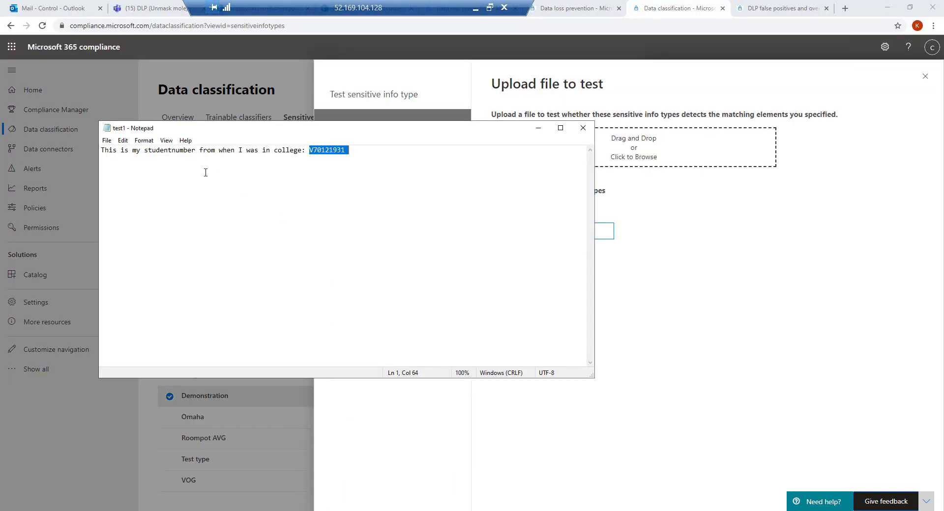
click(201, 171)
click(537, 131)
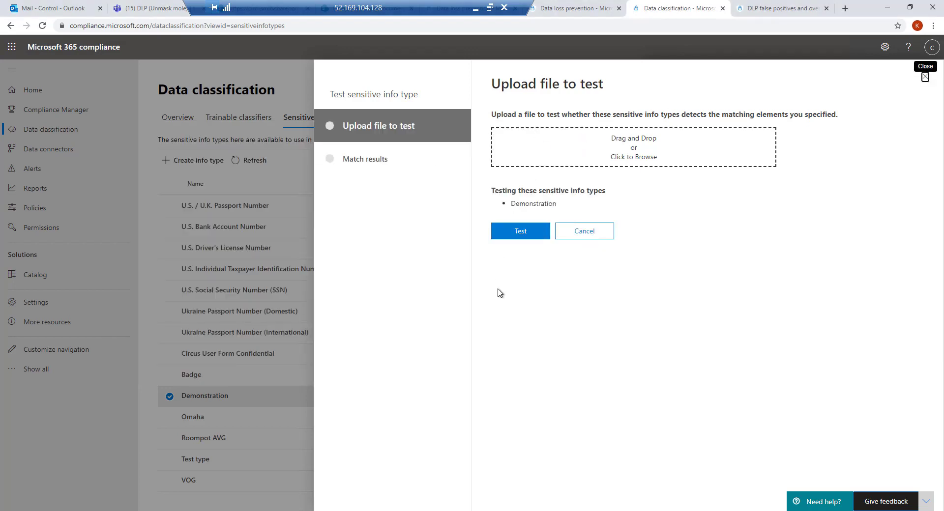
Step: Test the Demonstration type against test1.txt from the dlp folder and examine the match and its supporting element
click(642, 146)
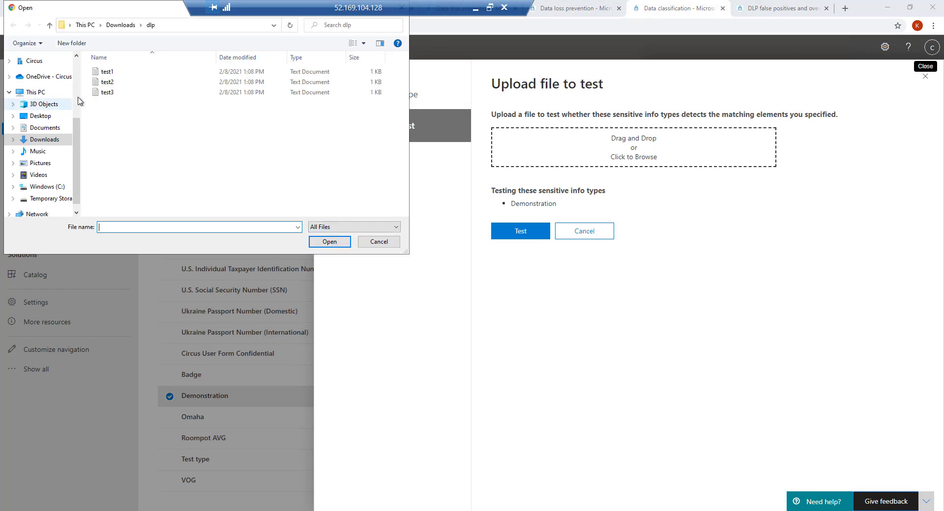
click(108, 74)
click(329, 241)
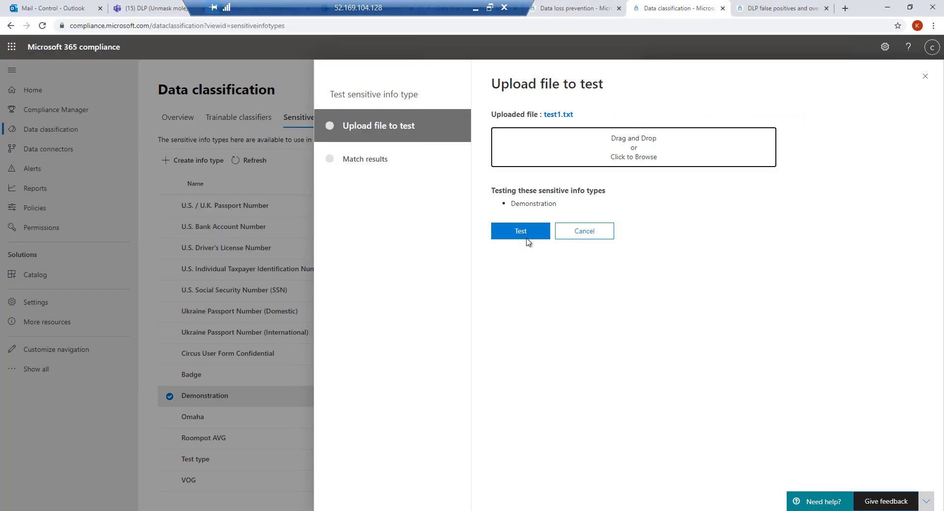
click(521, 231)
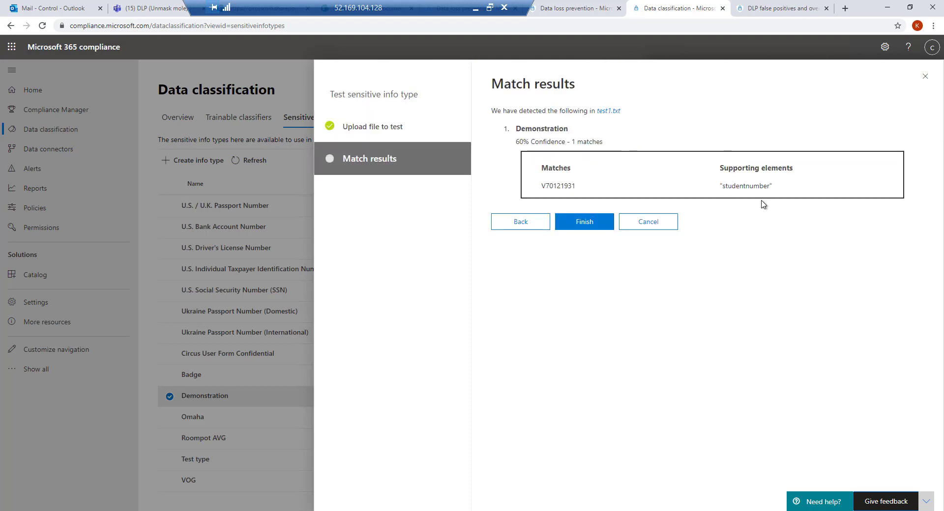
drag(768, 185, 719, 186)
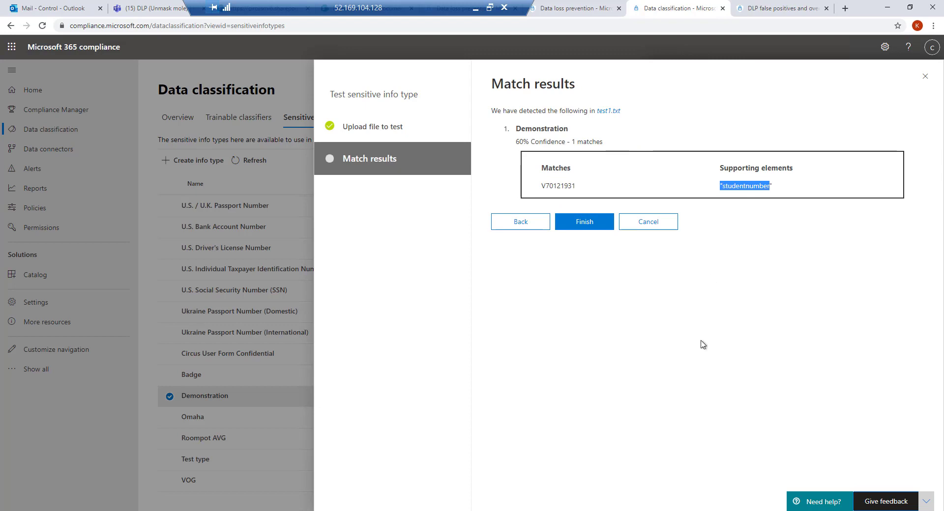
drag(541, 186, 576, 186)
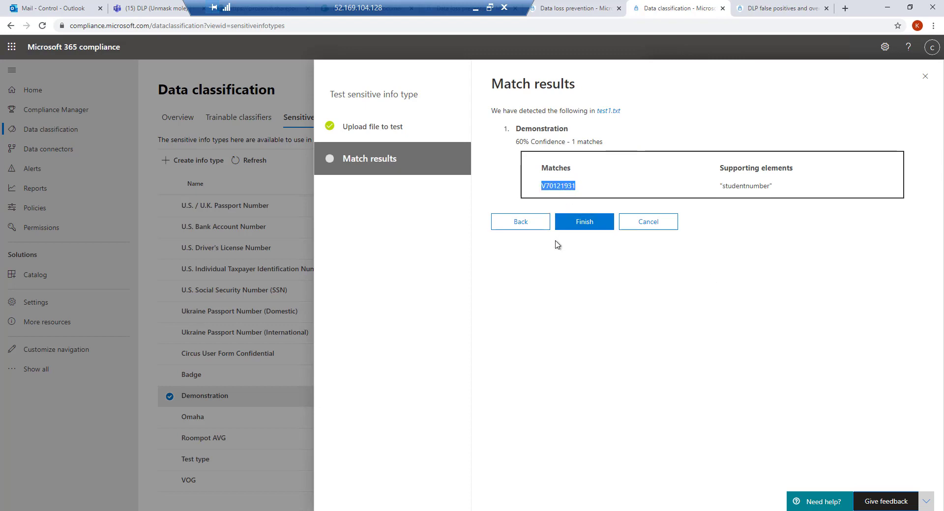
Step: Return to the test upload page and replace the uploaded file with test2.txt
click(527, 231)
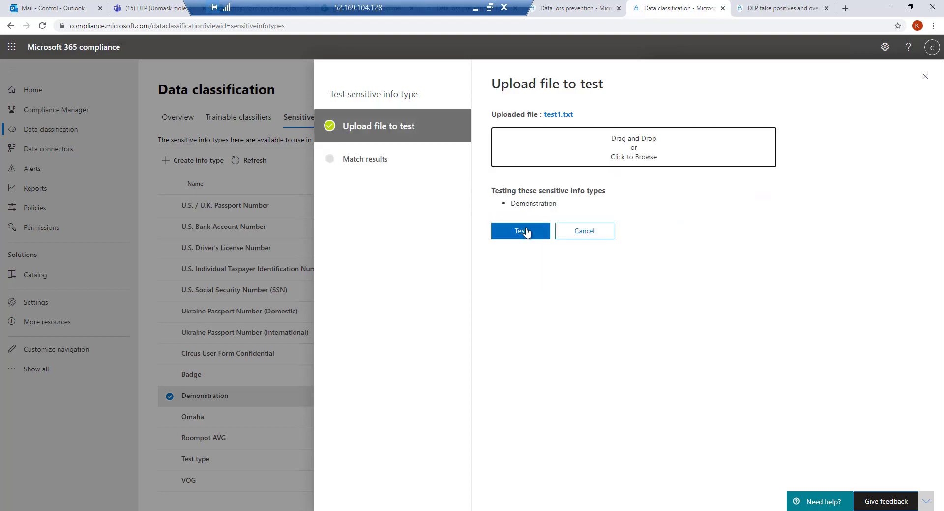
click(629, 152)
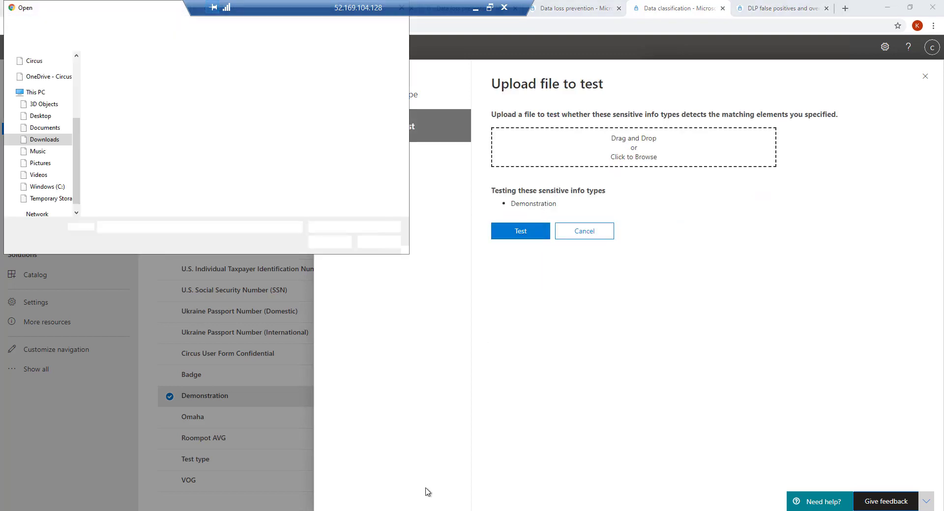
click(108, 82)
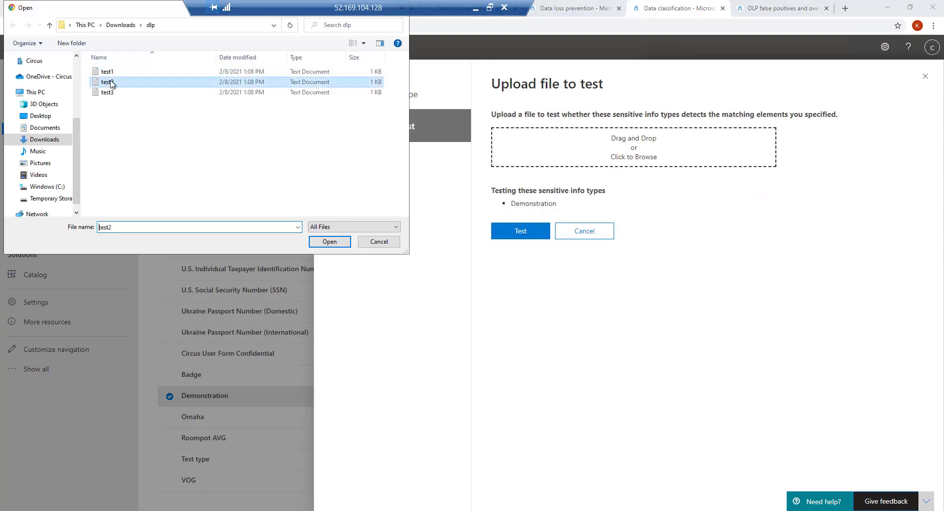
click(325, 244)
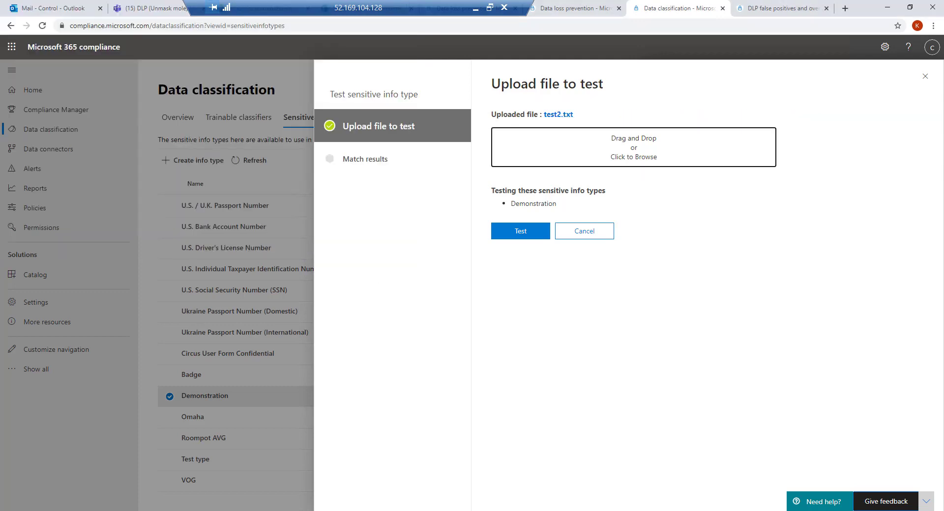
Step: Review the keyword and number in the test2 text in Notepad, and run the Demonstration test on test2.txt
click(476, 497)
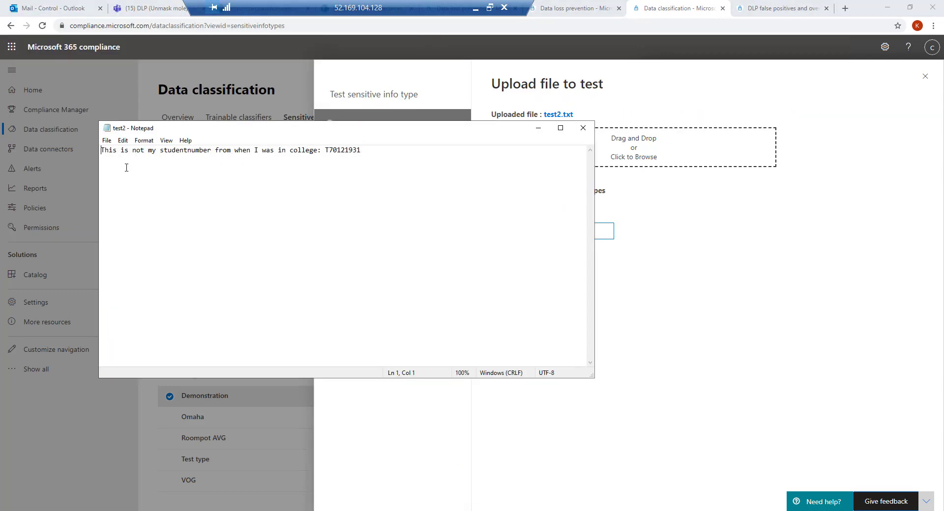
click(212, 151)
drag(211, 151, 164, 151)
drag(362, 151, 325, 151)
click(641, 182)
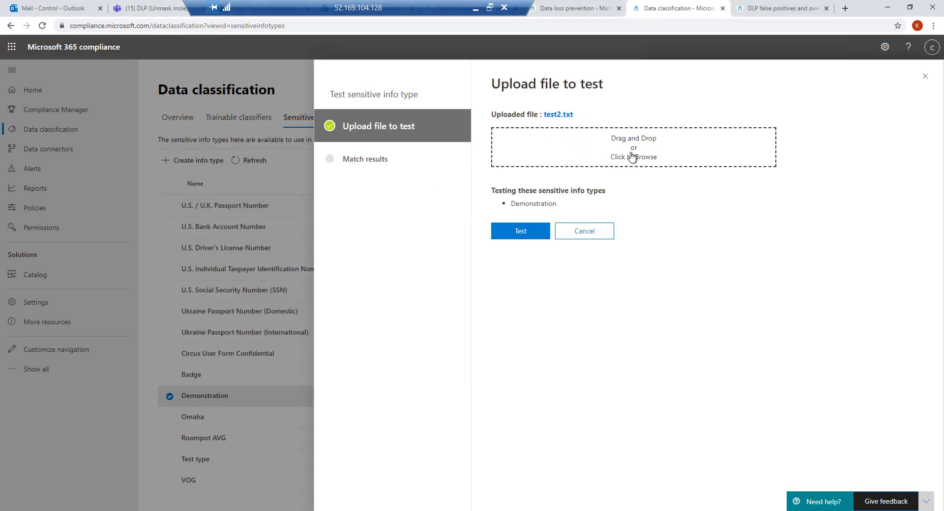
click(522, 235)
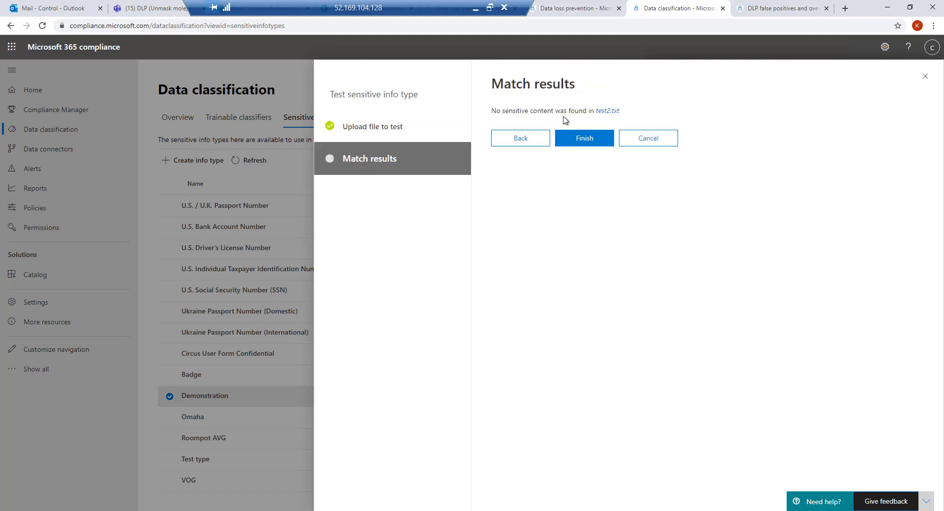
Step: Return to the test upload page, examine the number and the distant keyword in test3 in Notepad, and close it
click(542, 144)
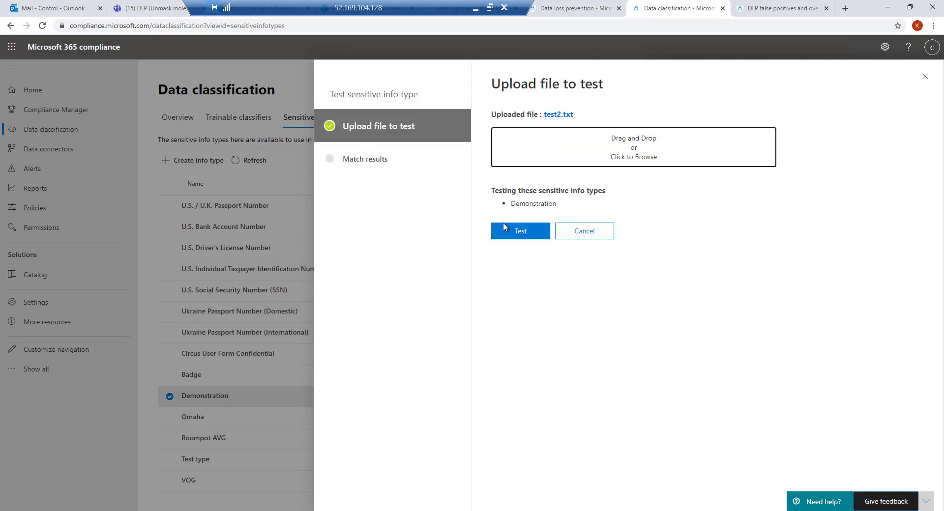
mouse_move(471, 506)
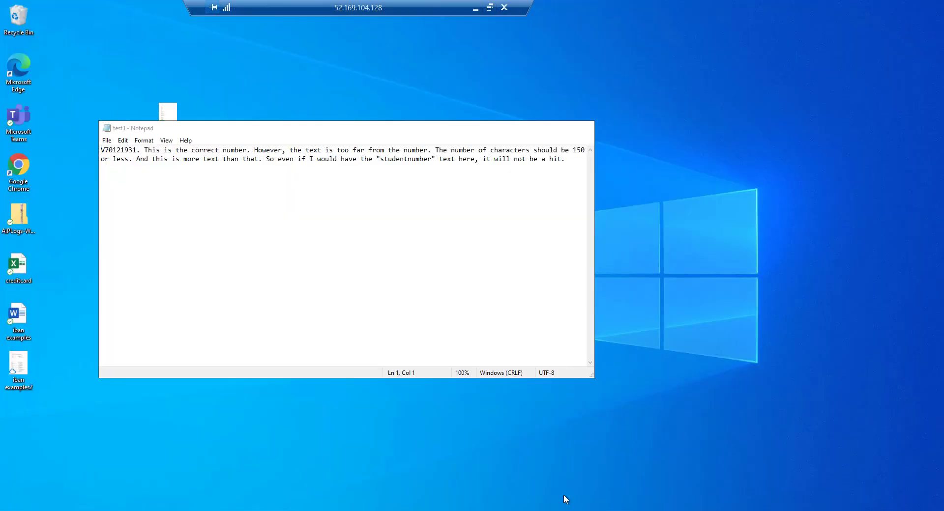
click(564, 495)
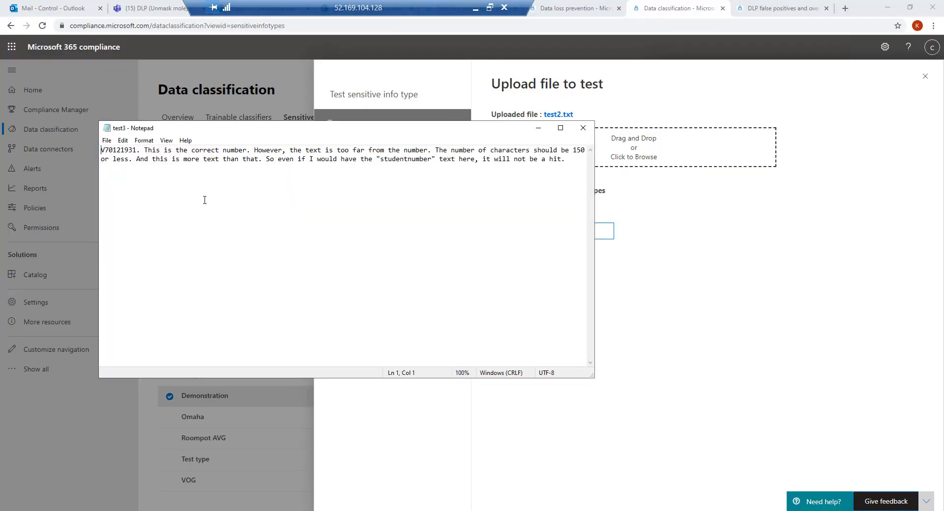
drag(136, 150, 102, 153)
drag(432, 159, 380, 160)
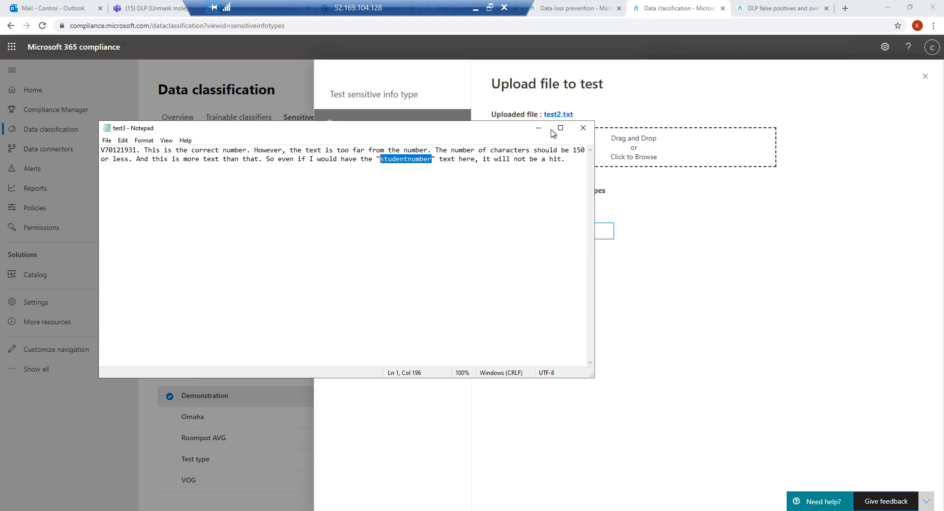
click(581, 130)
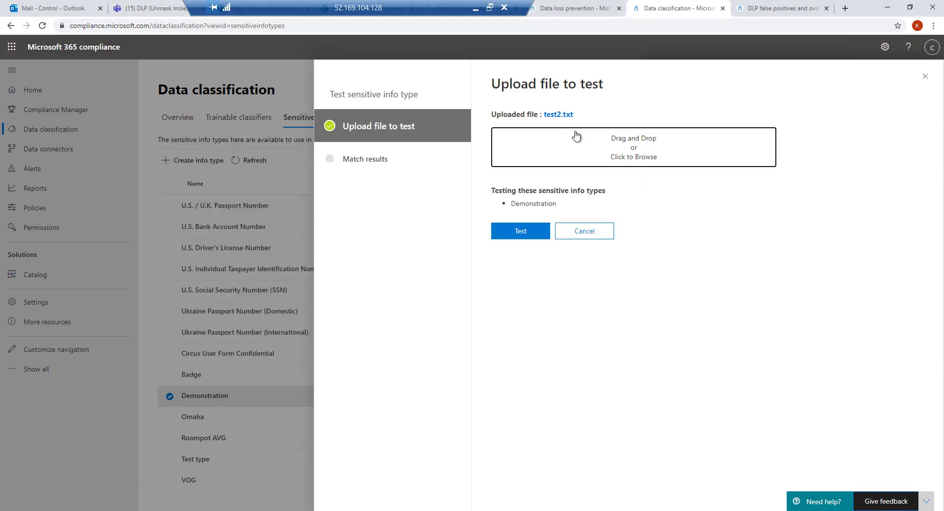
Step: Upload test3.txt from the dlp folder and test the Demonstration type against it
click(617, 154)
click(132, 100)
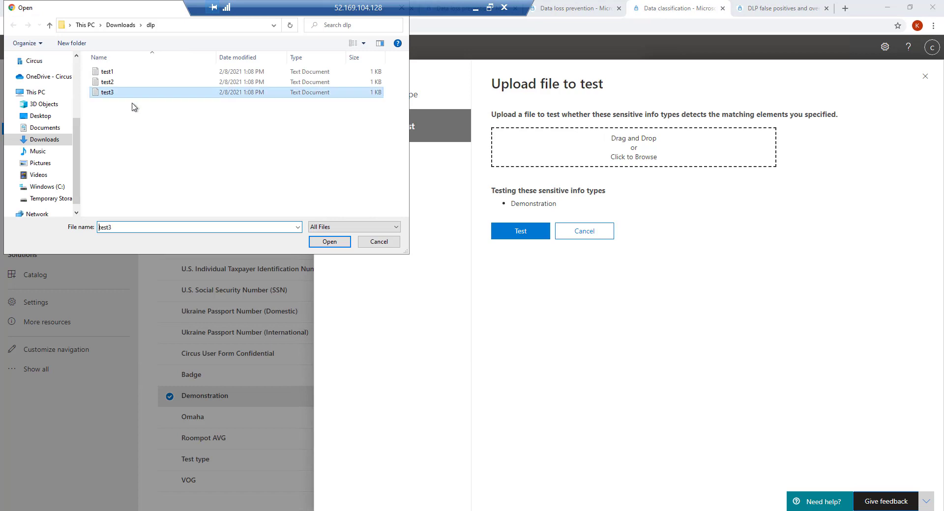
click(322, 243)
click(507, 233)
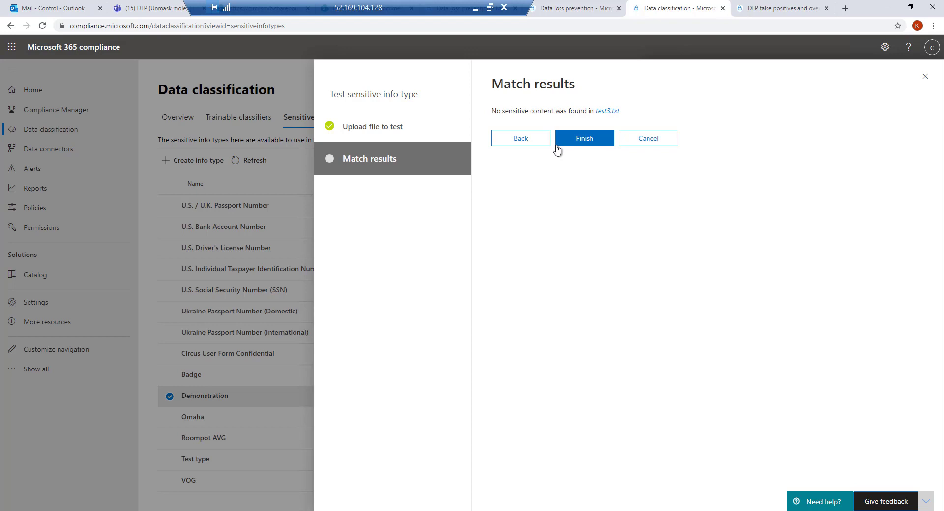
Step: Finish the test3.txt test and close the Demonstration info type's details
click(583, 142)
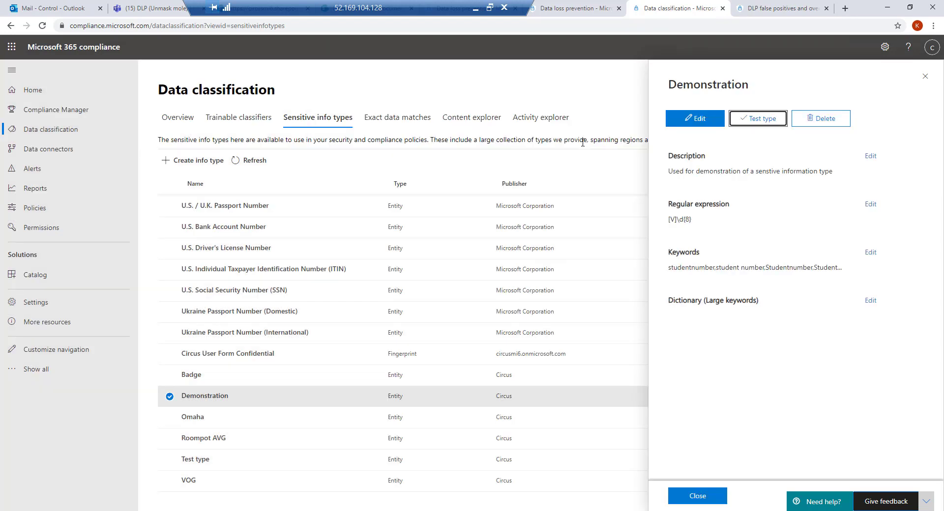
click(708, 496)
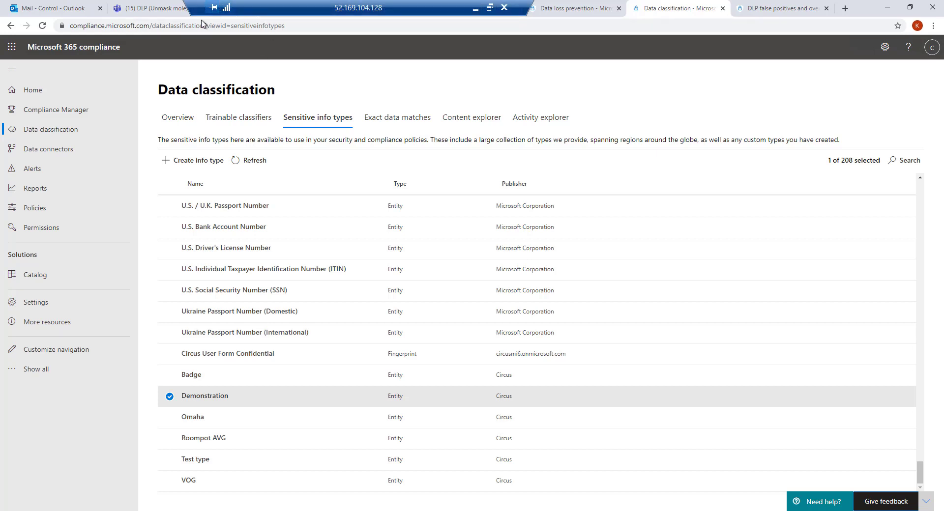
drag(265, 17, 163, 5)
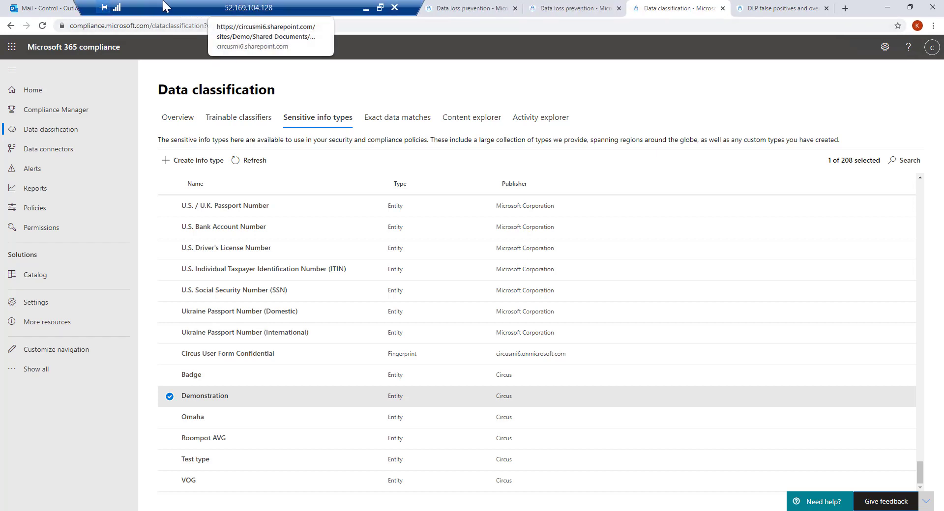
Step: Start a new DLP policy from the Financial template U.S. Financial Data and name it "U.S. Financial Data - demo"
click(240, 118)
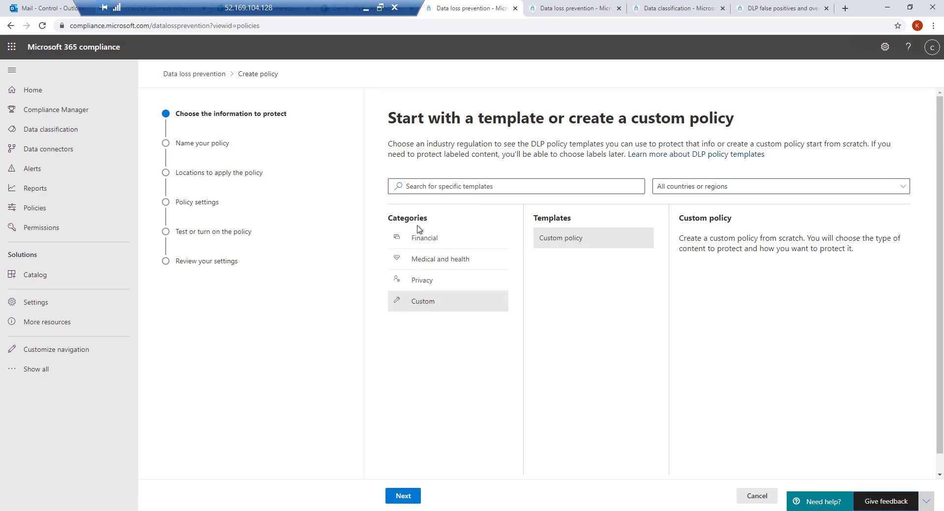
click(417, 241)
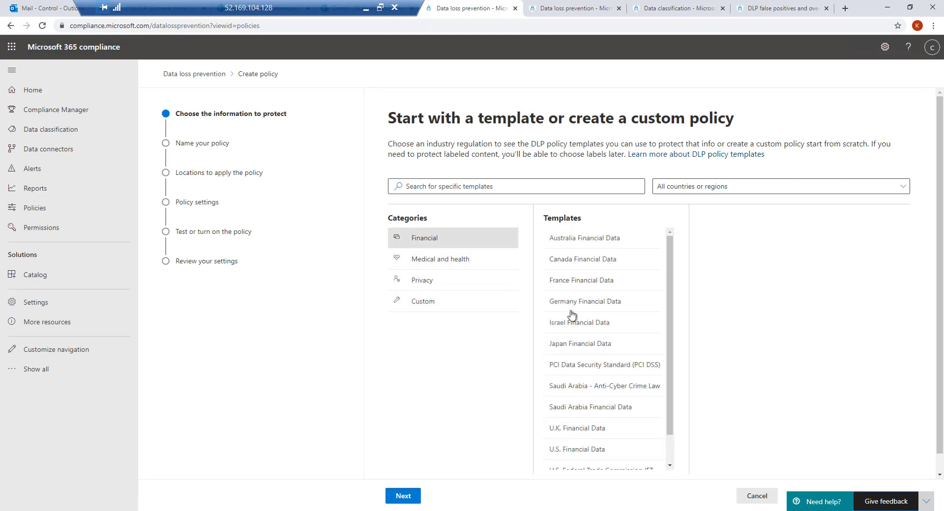
scroll(594, 443, down, 1)
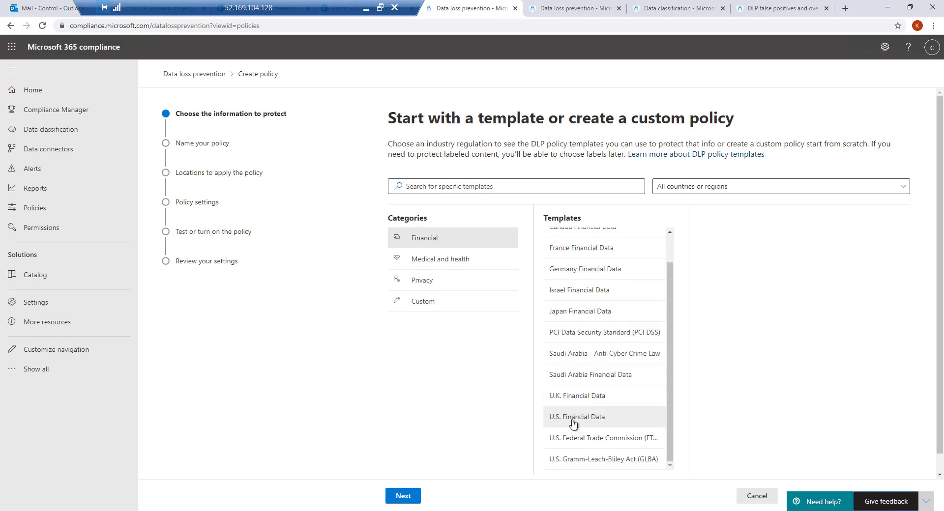
click(574, 423)
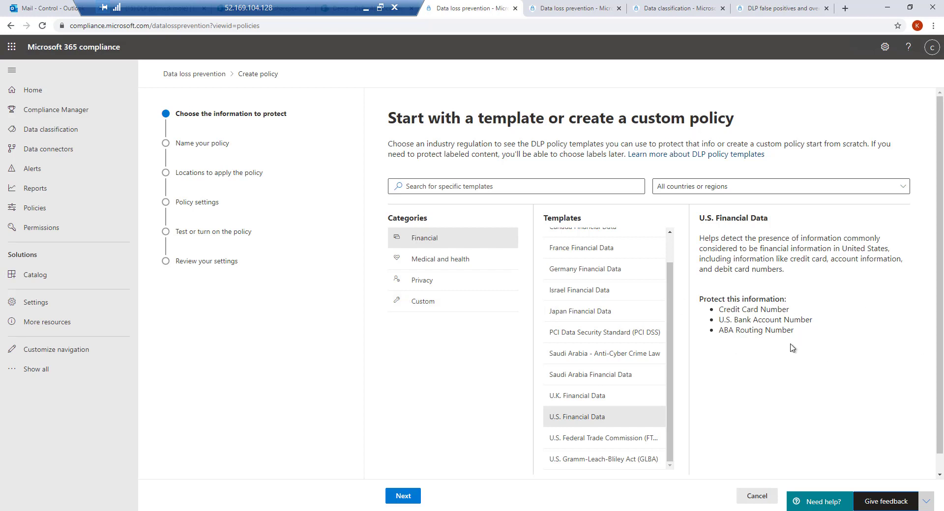
click(401, 496)
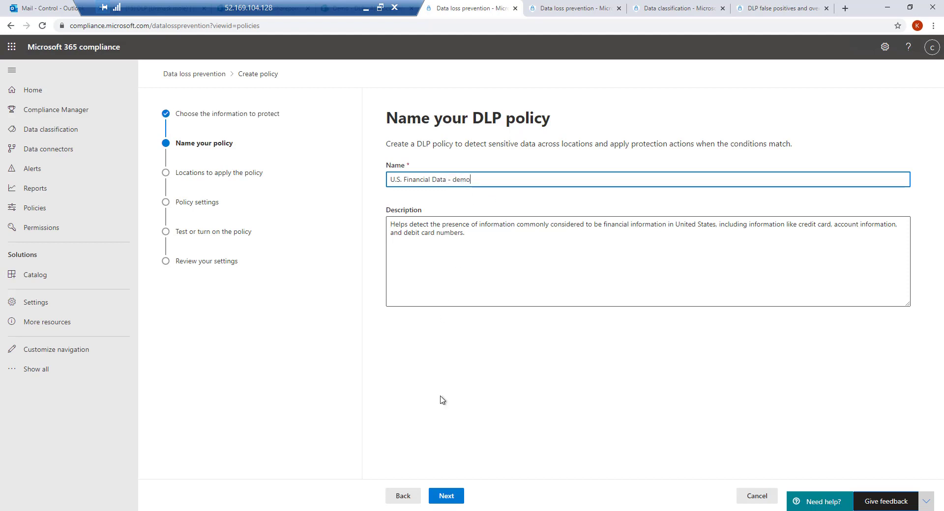
click(446, 498)
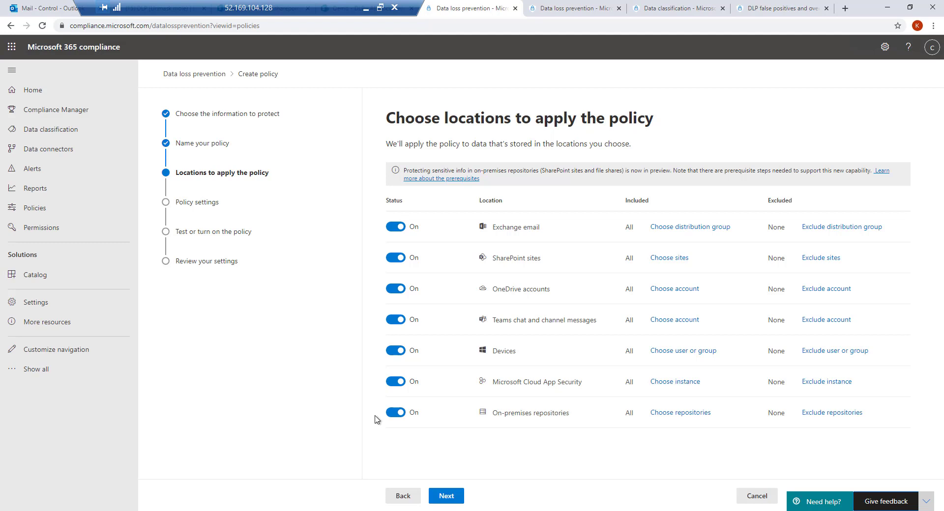
Step: Turn off the Microsoft Cloud App Security and On-premises repositories locations, and accept the template's default settings for content shared outside the organization
click(394, 383)
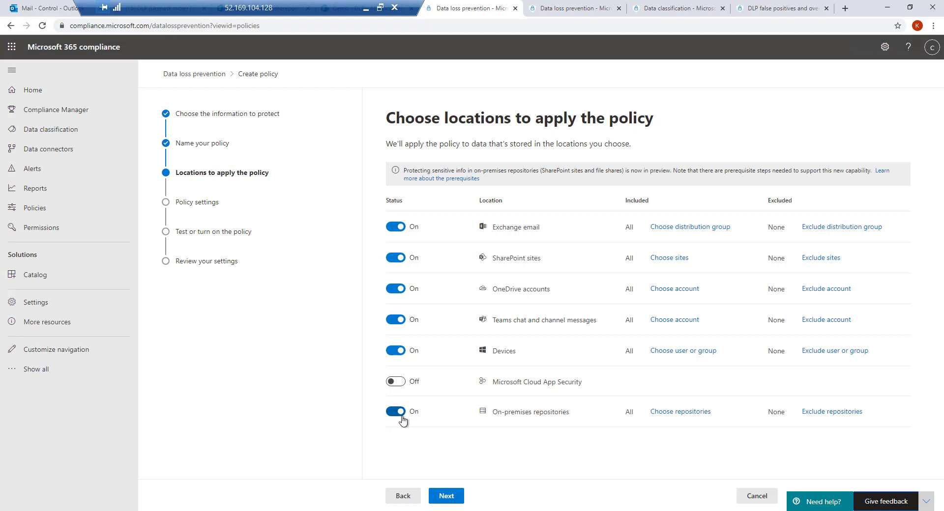
click(401, 416)
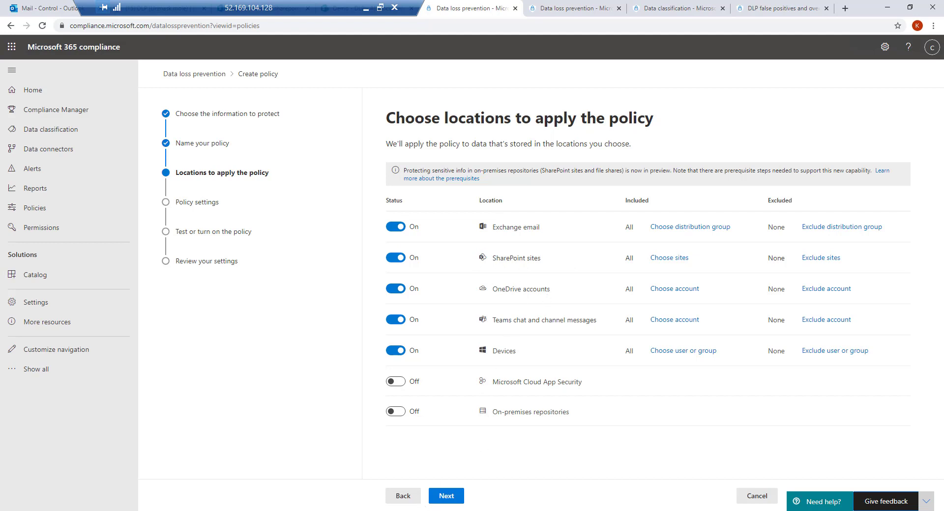
click(445, 497)
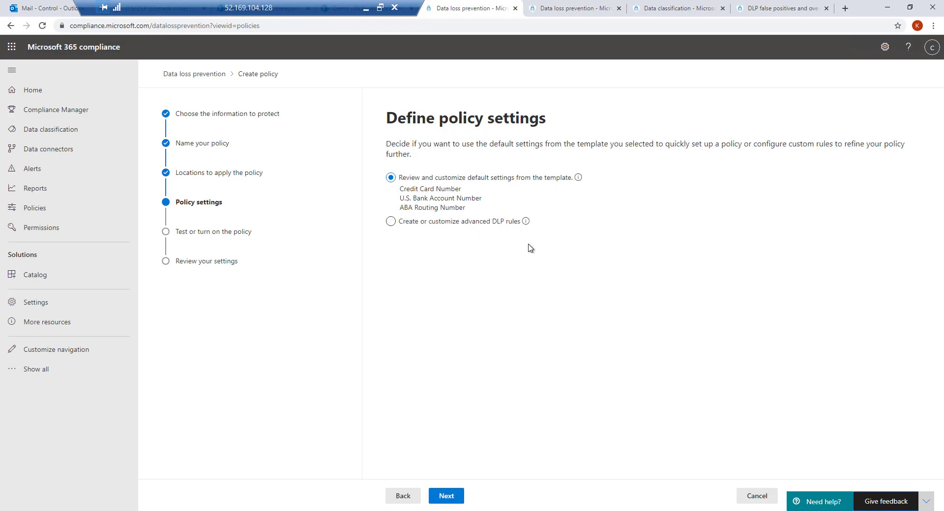
click(453, 500)
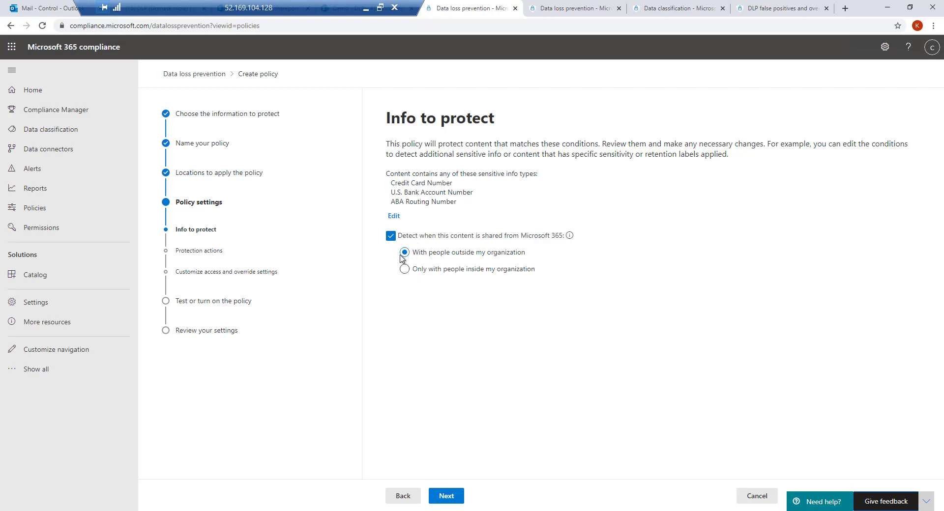
click(446, 497)
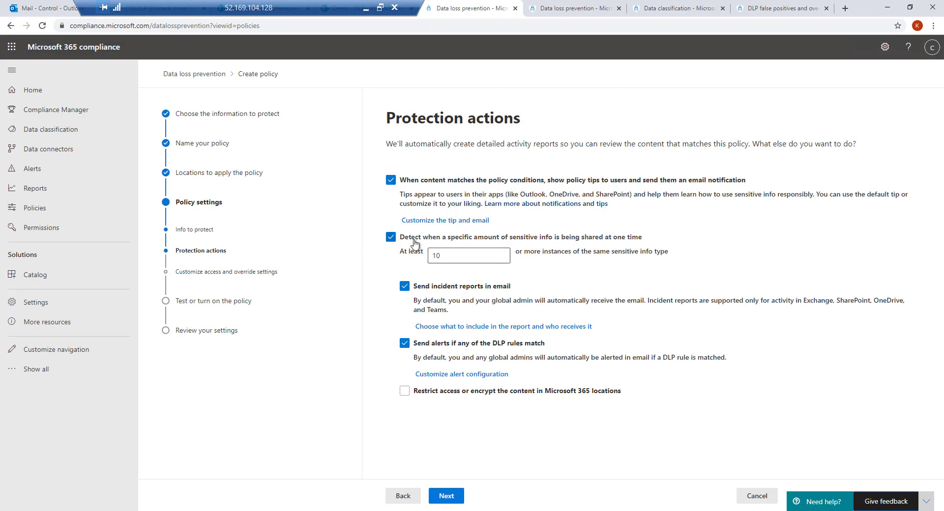
Step: Set the detection threshold to at least 2 instances and enable restricting access or encrypting content in Microsoft 365 locations
click(465, 256)
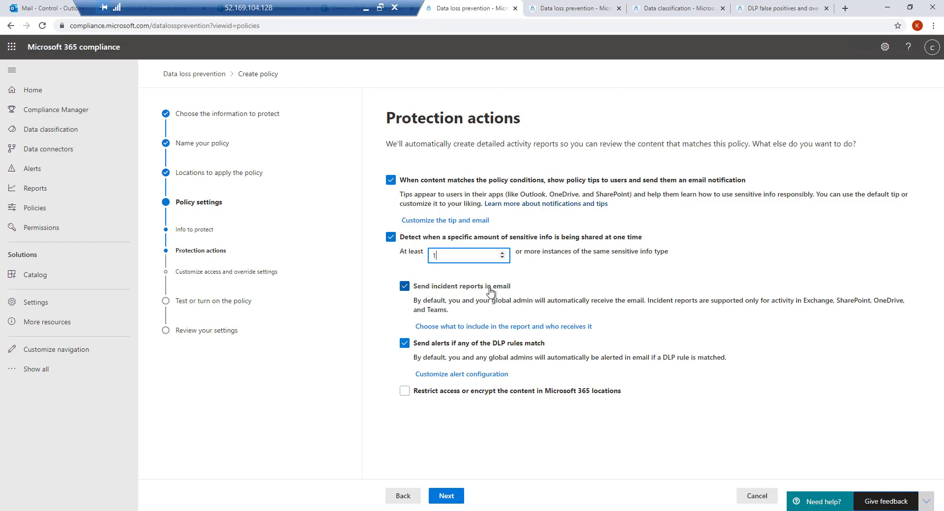
click(501, 253)
click(403, 393)
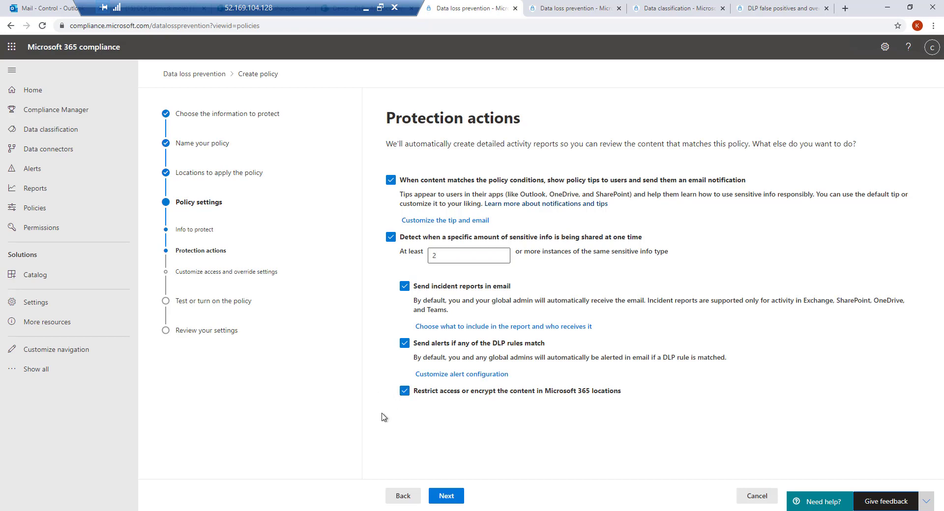
click(444, 497)
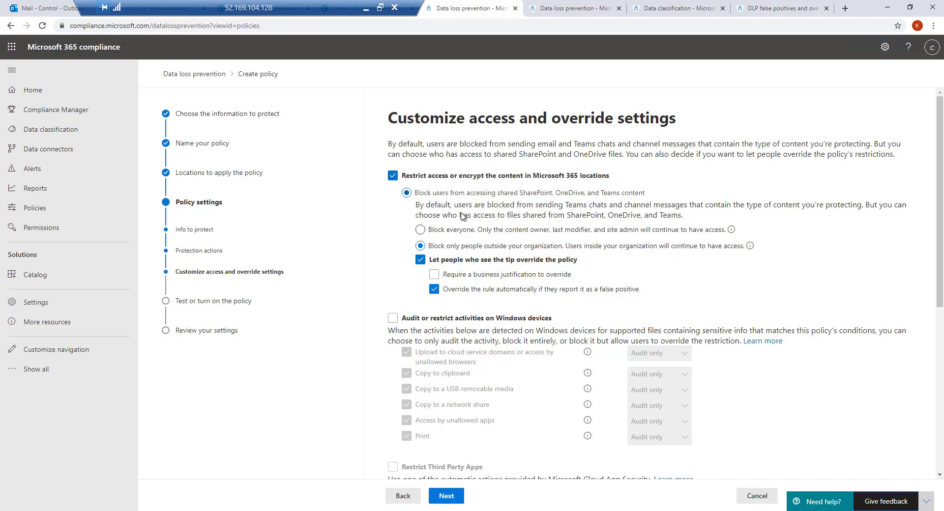
Step: Disallow overriding the policy from the tip and block everyone from accessing the shared content
click(434, 289)
click(420, 261)
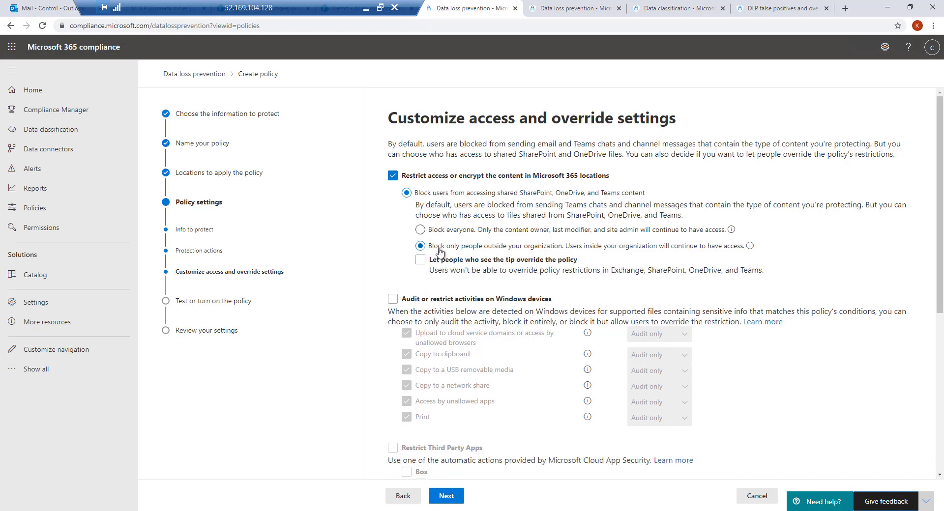
click(420, 230)
Step: Enable restricting activities on Windows devices and set cloud upload, copy to clipboard and copy to USB removable media to Block
scroll(423, 175, down, 1)
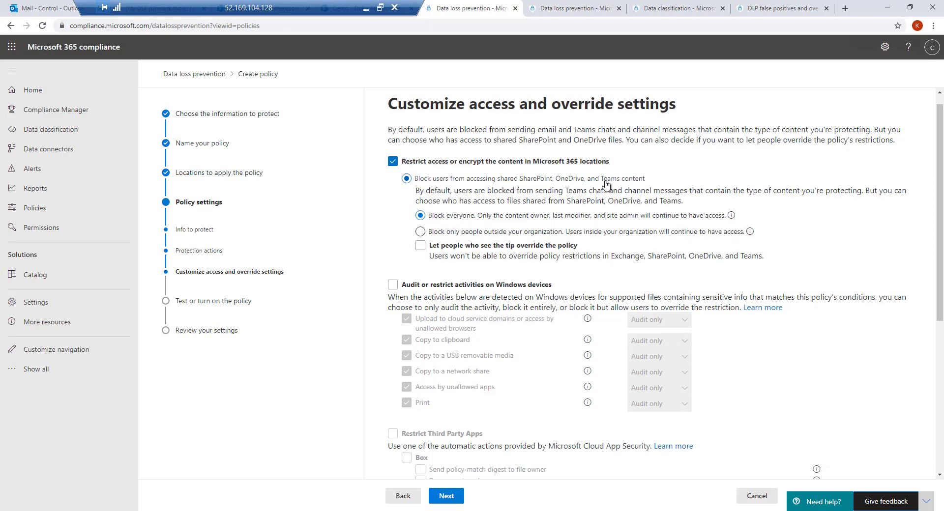
scroll(593, 193, down, 2)
scroll(593, 193, down, 1)
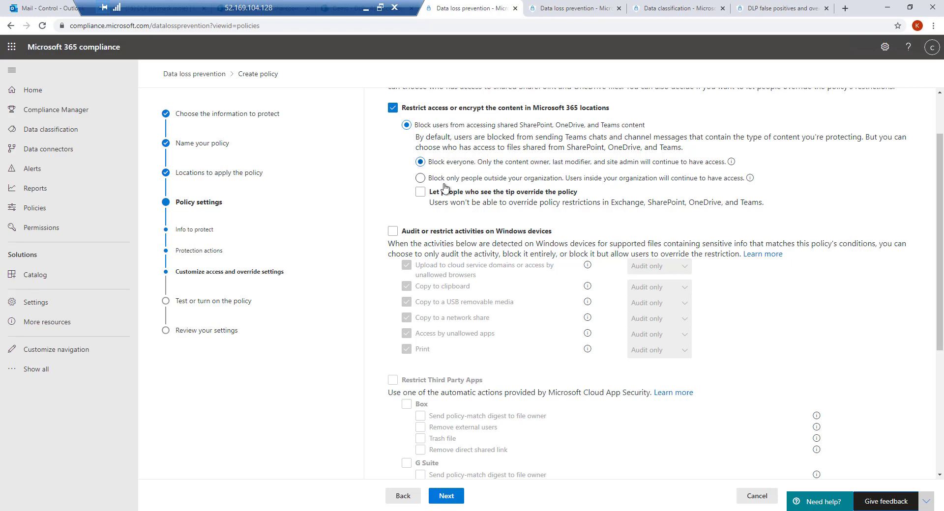
click(393, 231)
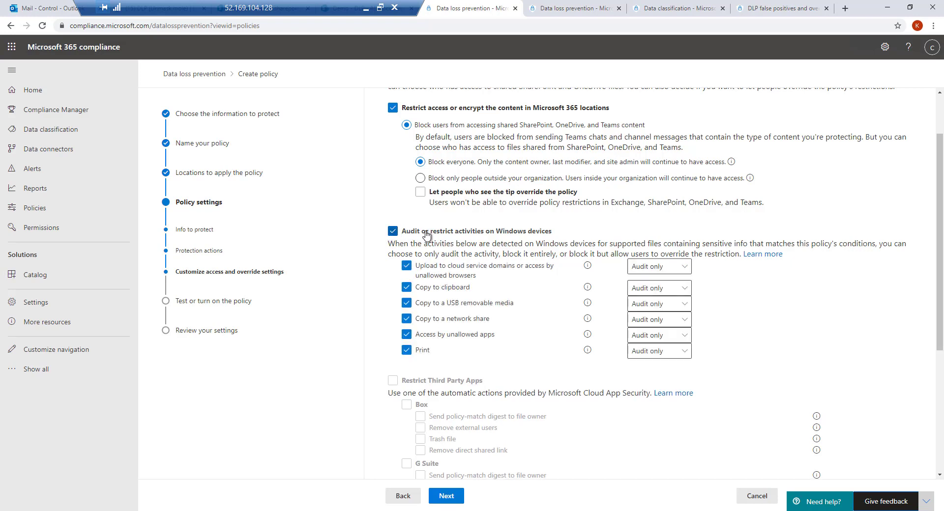
scroll(426, 237, down, 1)
click(665, 255)
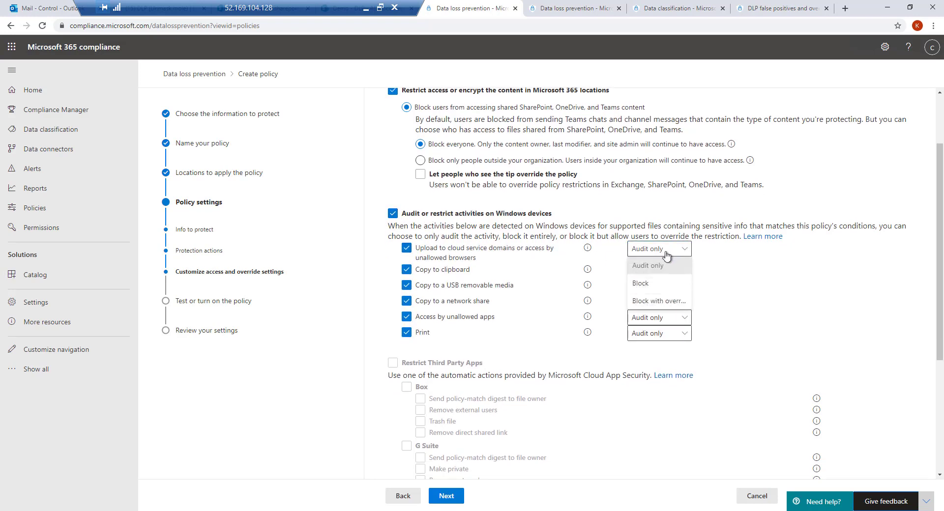
click(640, 283)
click(659, 276)
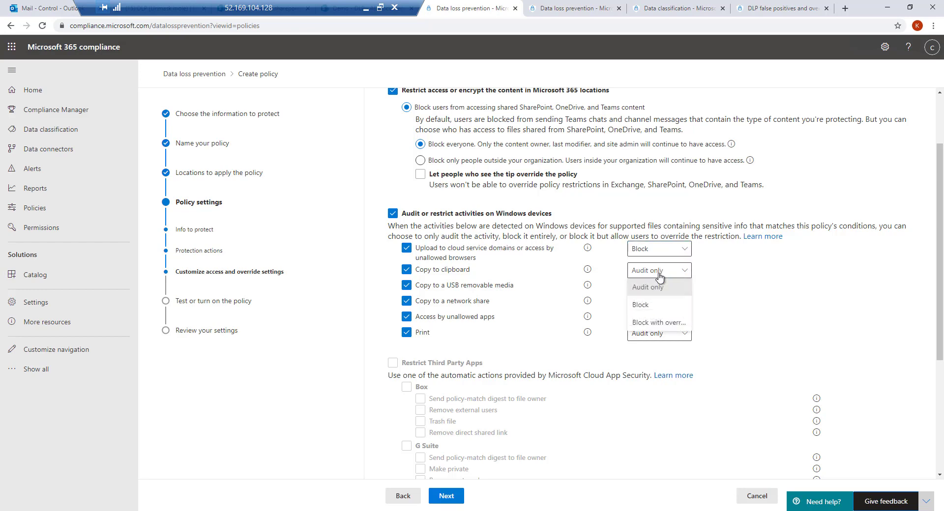
click(654, 306)
click(656, 287)
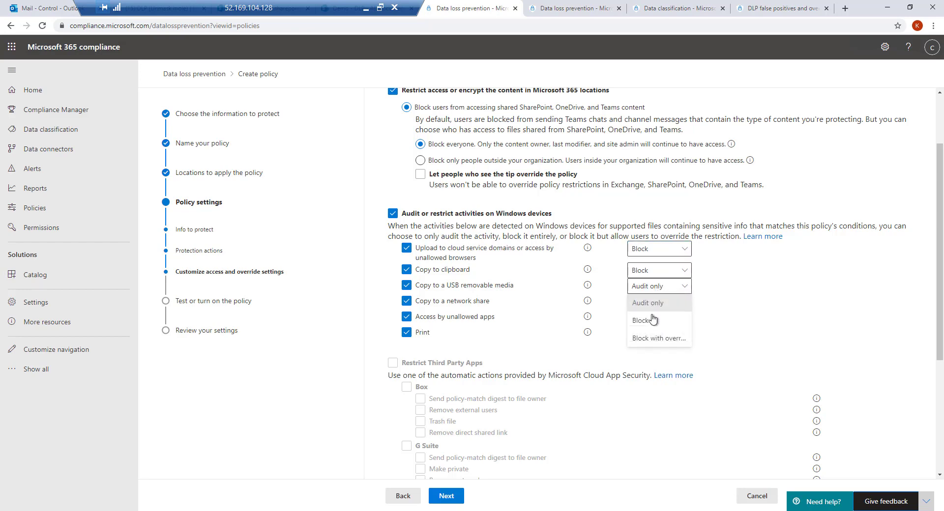
click(652, 320)
Step: Set copy to a network share, access by unallowed apps and print to Block, and accept the access and override settings
click(653, 301)
click(648, 337)
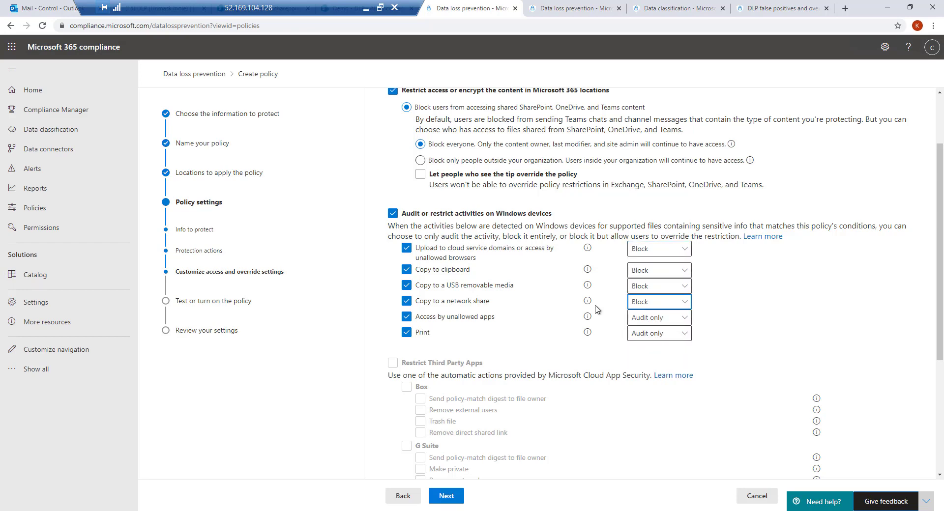
click(639, 317)
click(639, 352)
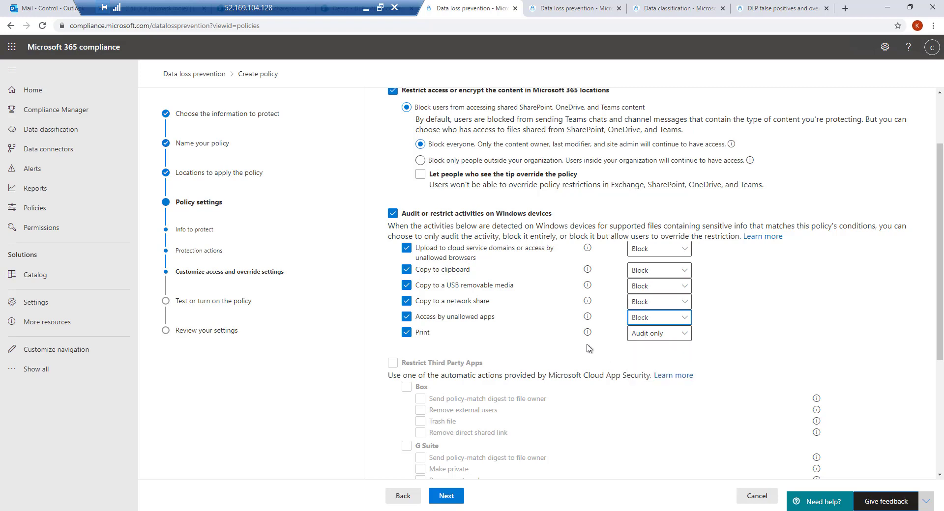
click(651, 337)
click(647, 371)
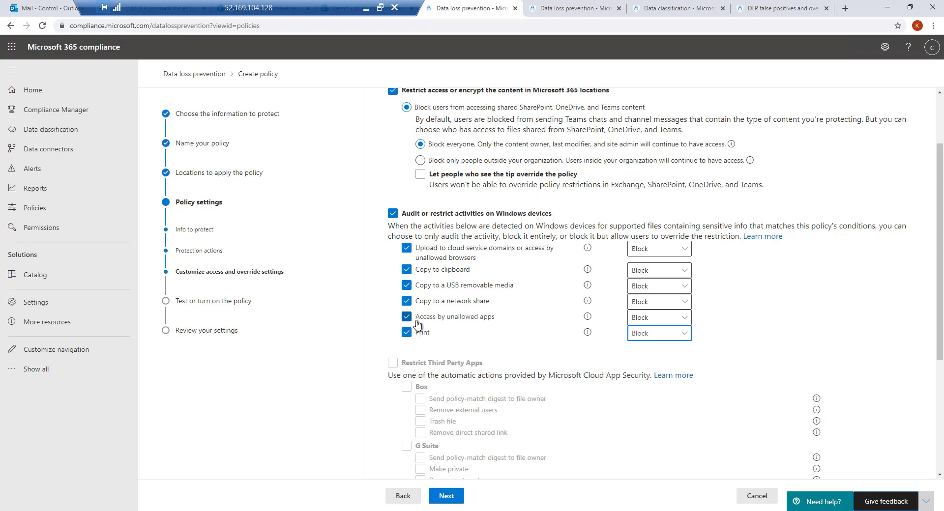
scroll(417, 325, down, 4)
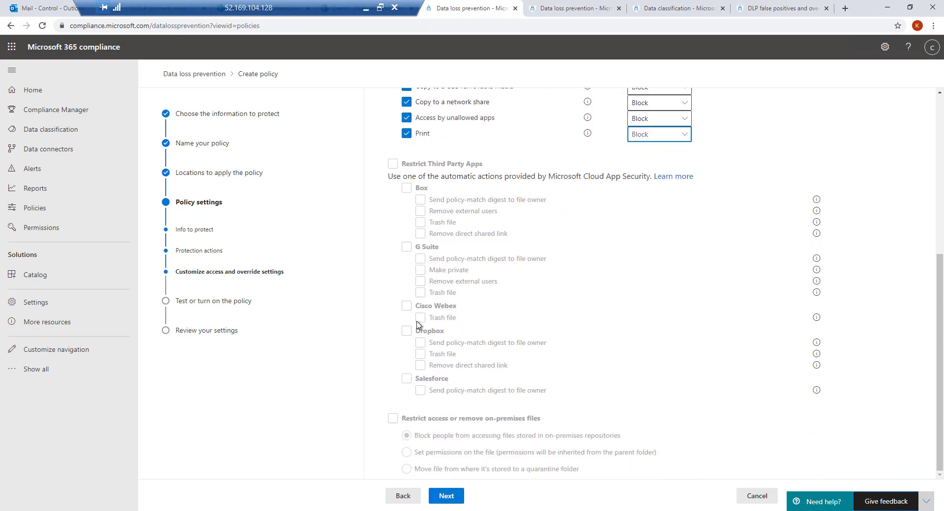
scroll(420, 329, up, 6)
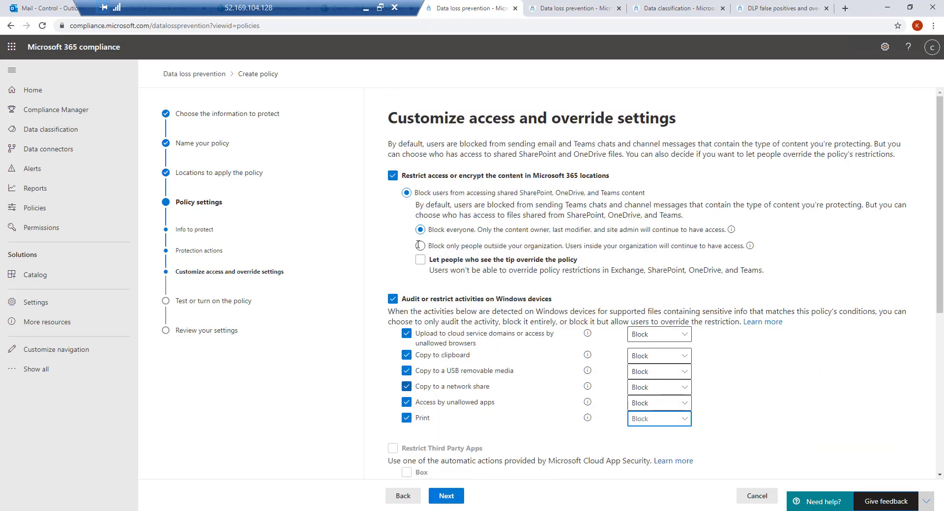
click(455, 498)
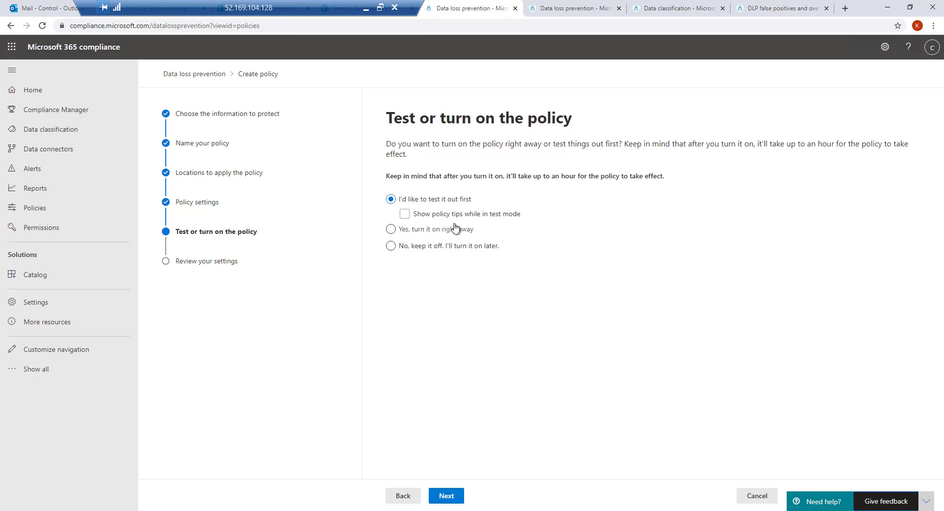
Step: Keep the policy in test mode without showing policy tips, and submit it for creation
click(425, 217)
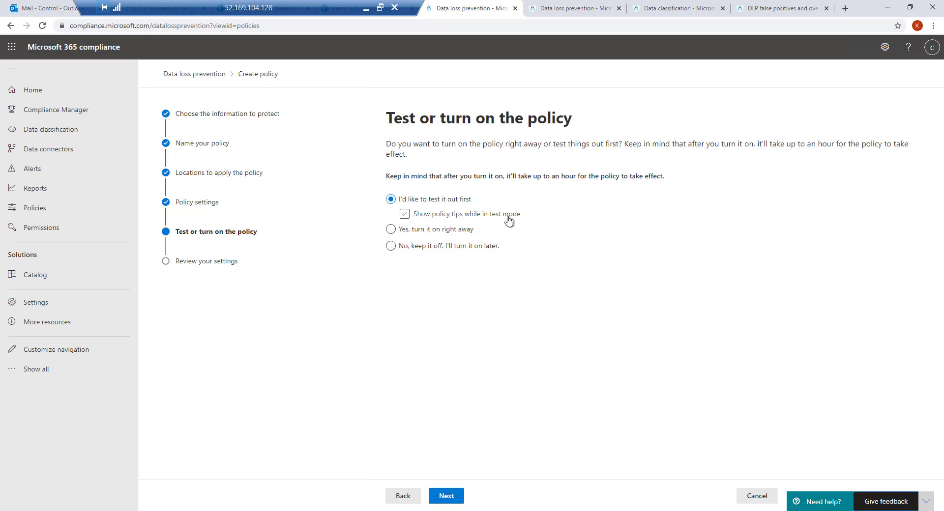
click(440, 220)
click(445, 497)
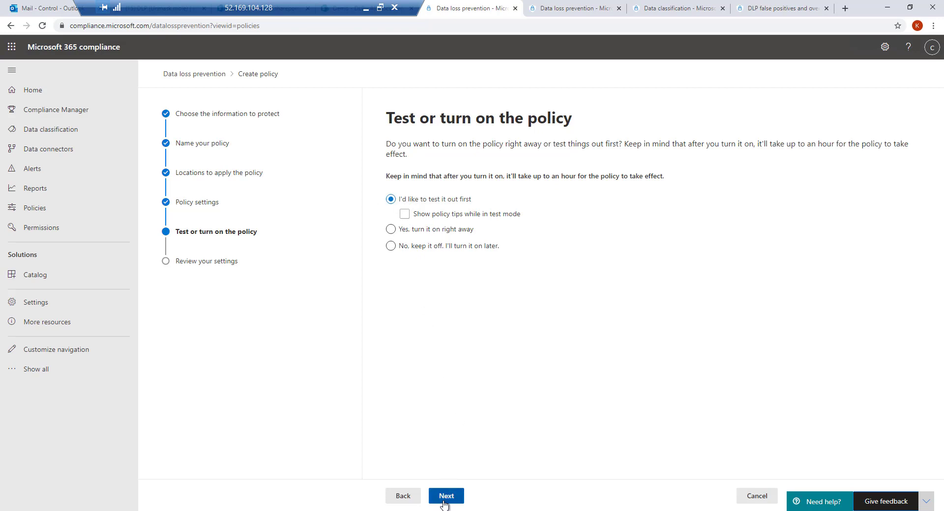
click(445, 496)
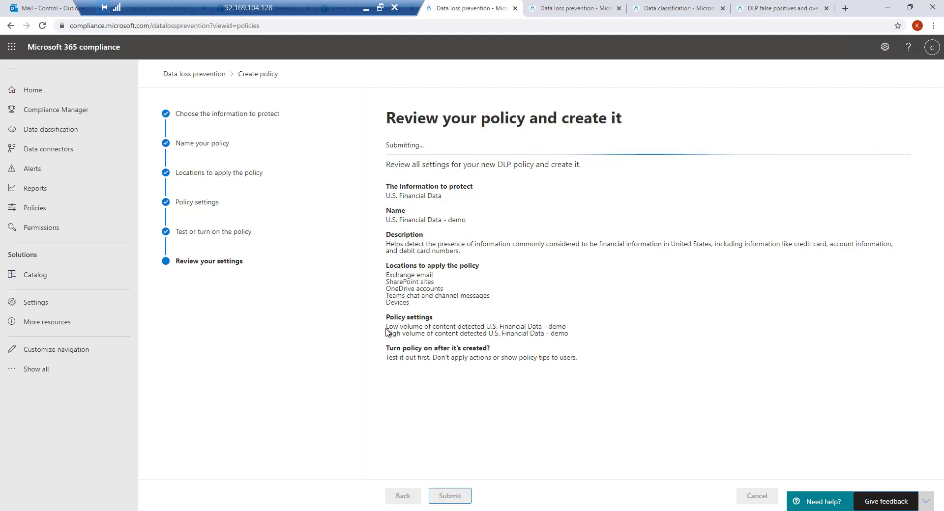
drag(386, 327, 573, 336)
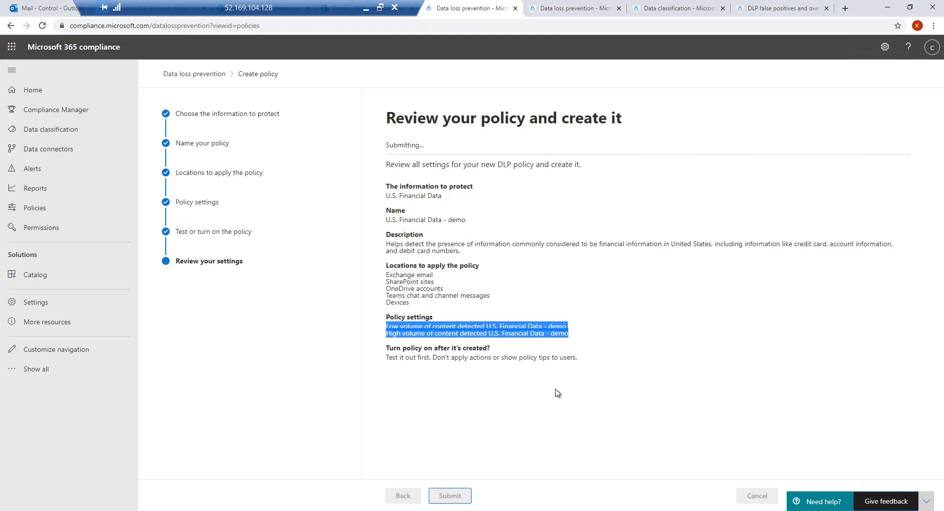
click(434, 386)
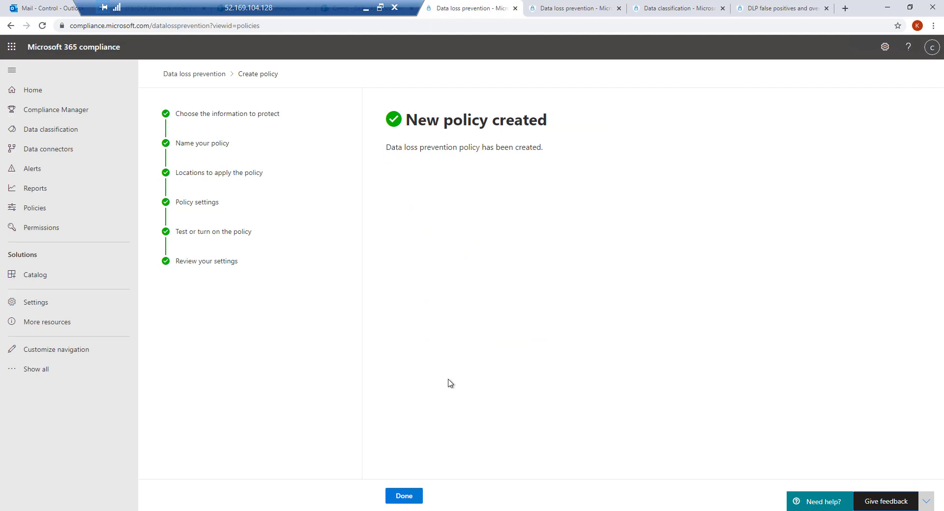
Step: Finish the policy creation and open the U.S. Financial Data - demo policy for editing at its advanced DLP rules
click(407, 496)
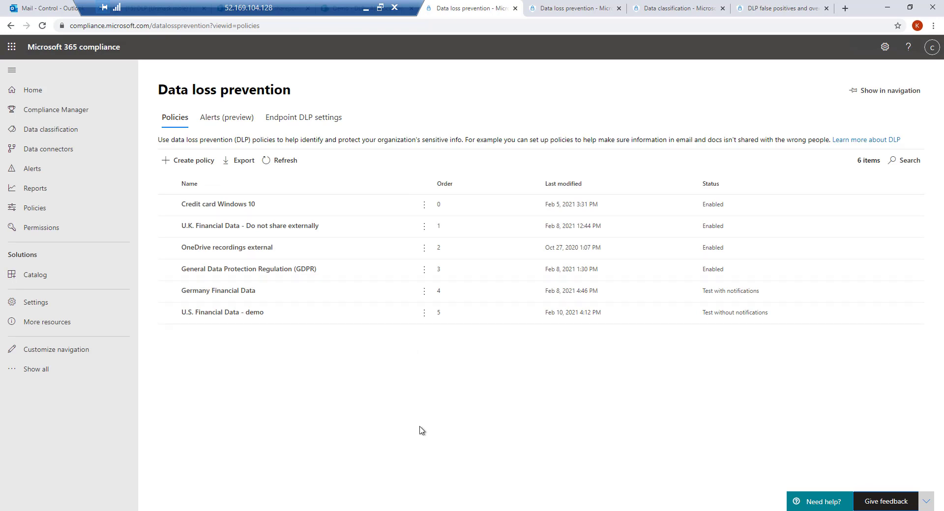
click(205, 315)
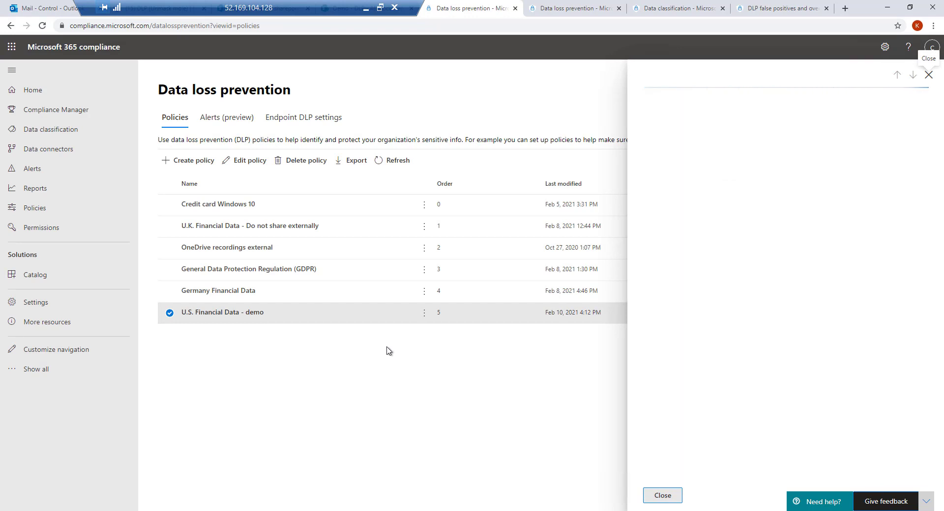
click(251, 161)
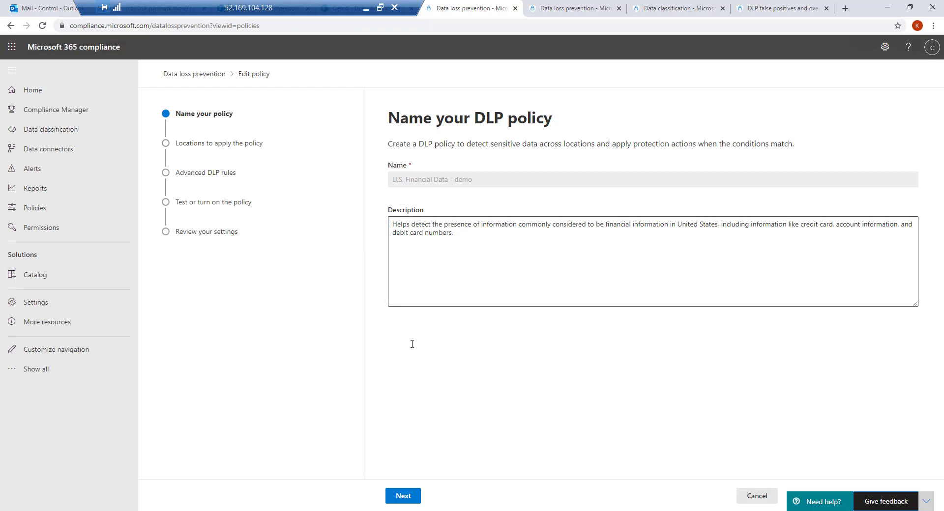
click(409, 497)
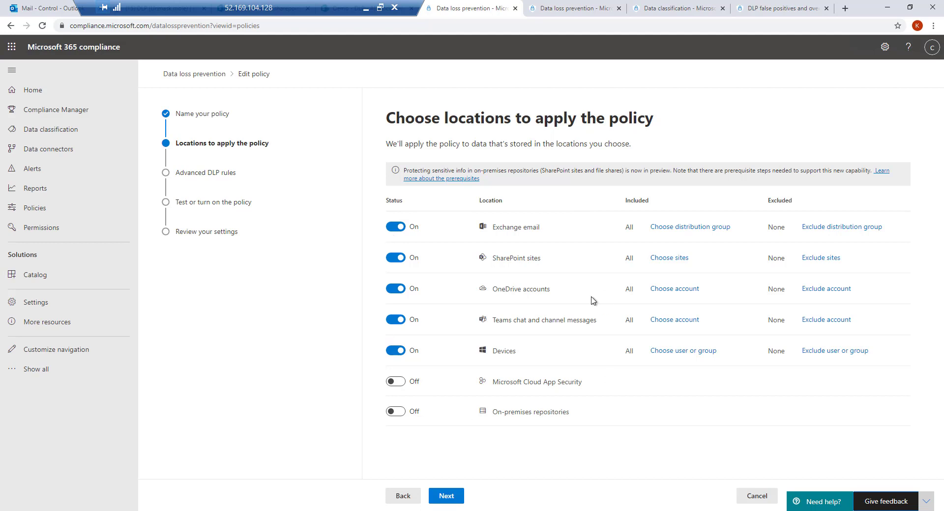
click(452, 495)
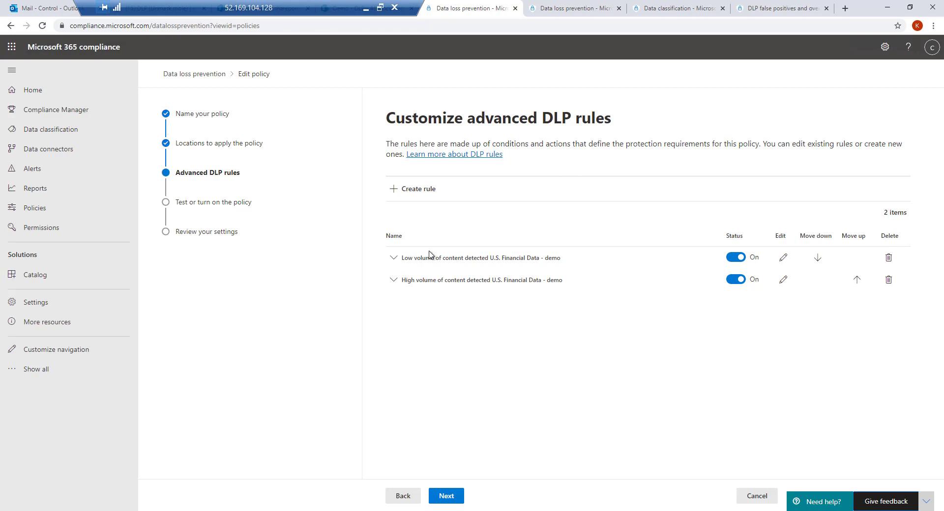
Step: Expand the low-volume and high-volume rules to review their conditions and actions
click(394, 257)
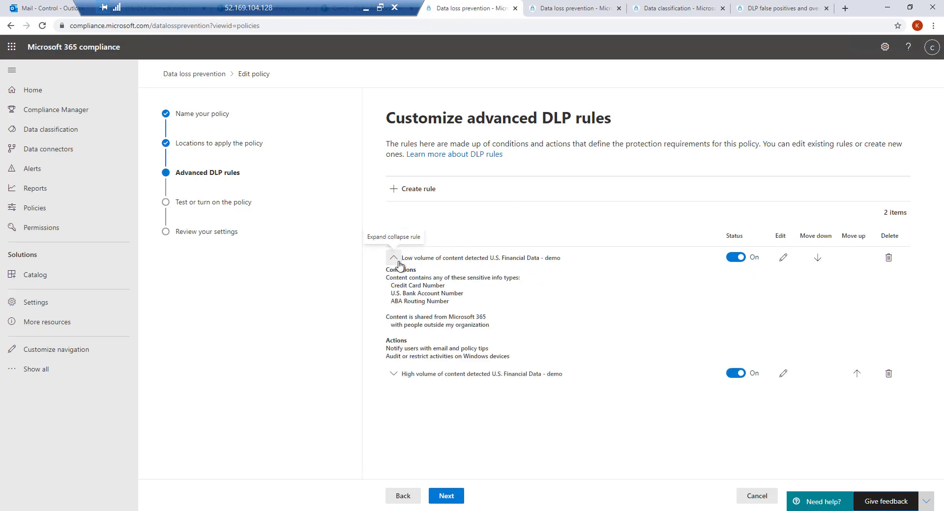
click(393, 374)
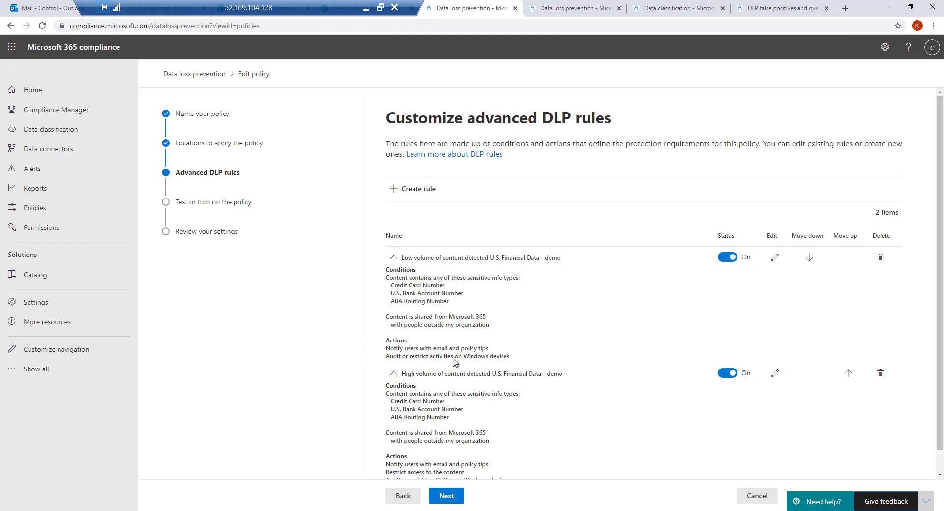
scroll(484, 375, down, 1)
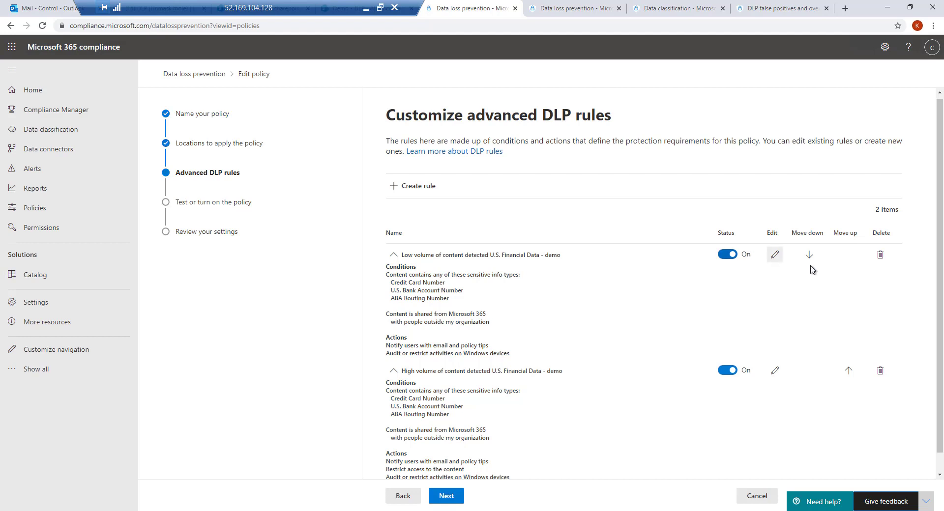
Step: Edit the low-volume rule and set the maximum instance count to 5 for credit card, U.S. bank account and ABA routing numbers
click(773, 255)
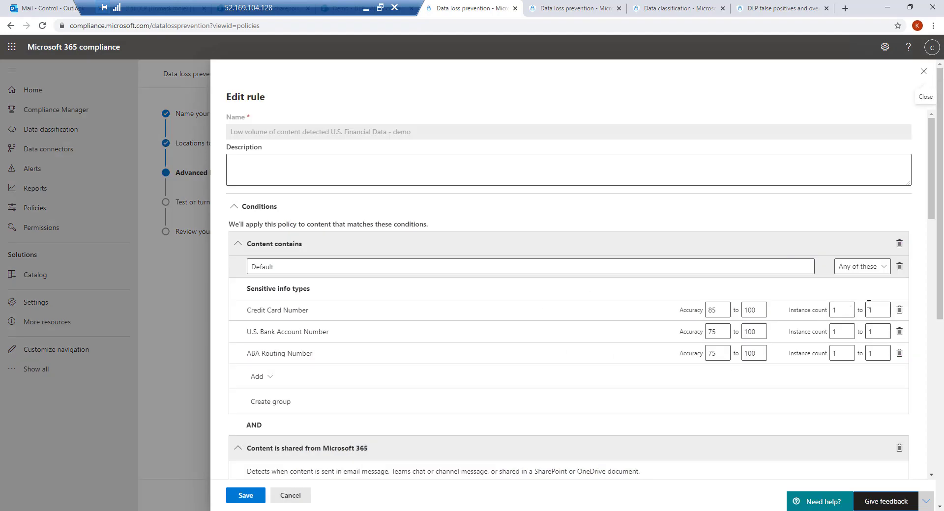
click(885, 308)
drag(877, 331, 828, 351)
text(5)
Step: Review the low-volume rule's sharing condition, exception options, Windows device actions, user notifications, overrides and incident report settings
scroll(374, 317, down, 3)
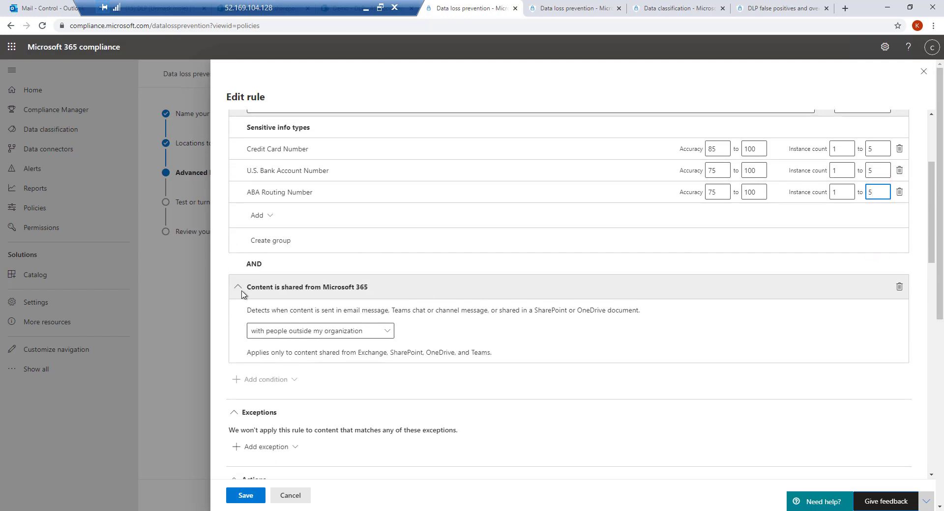
scroll(252, 231, up, 1)
scroll(276, 236, down, 3)
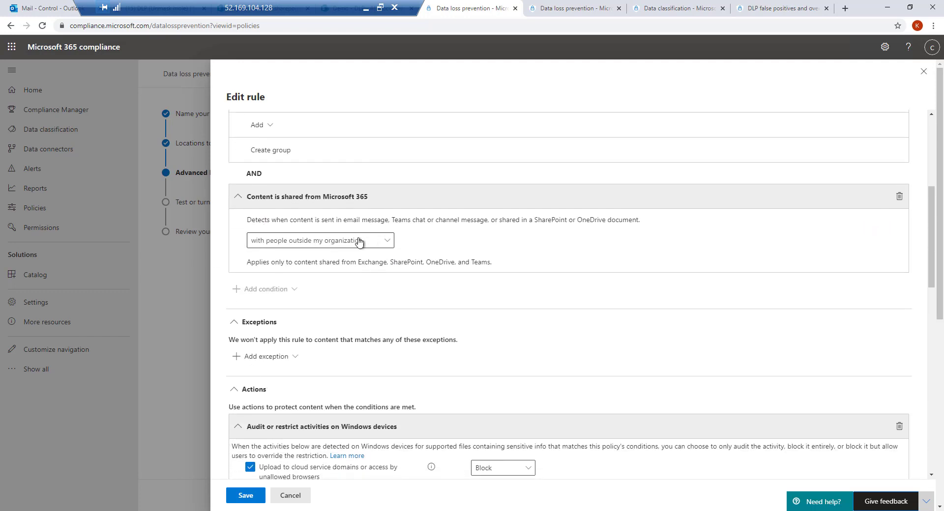
scroll(250, 364, down, 2)
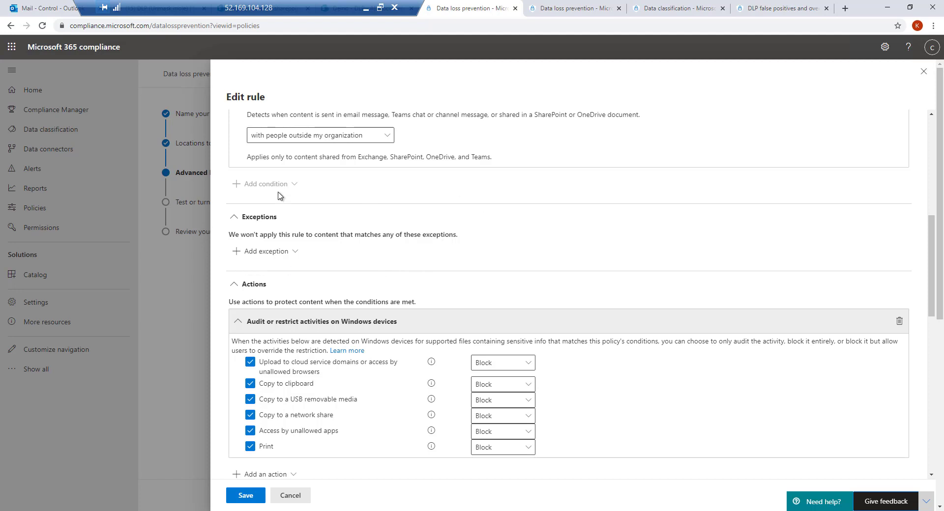
click(291, 252)
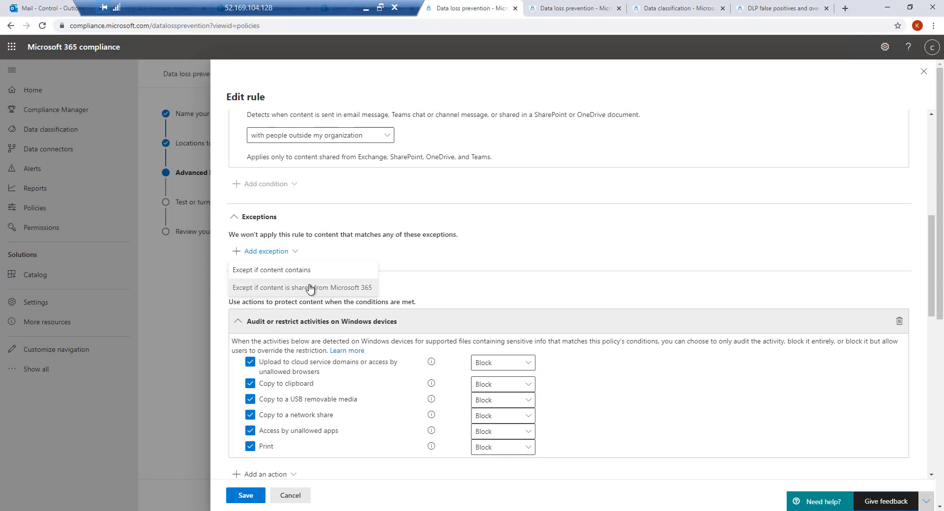
click(435, 256)
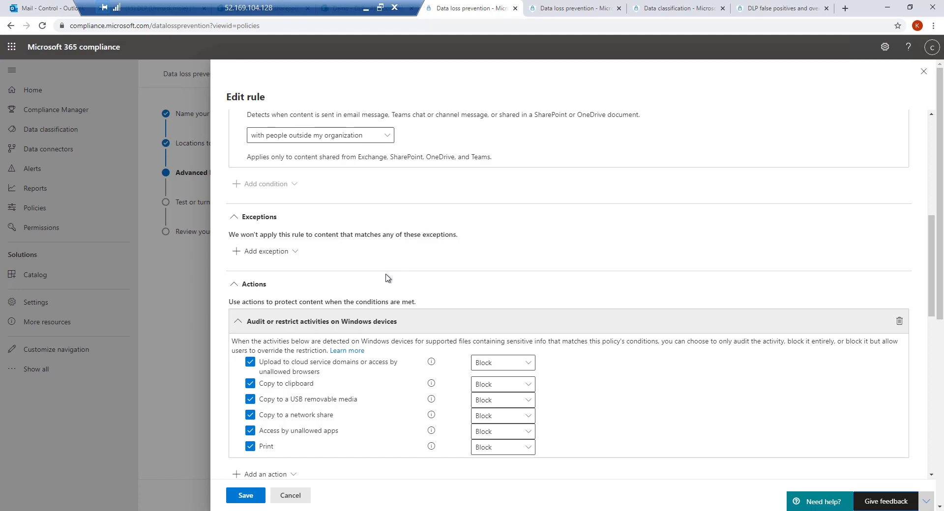
scroll(386, 278, down, 6)
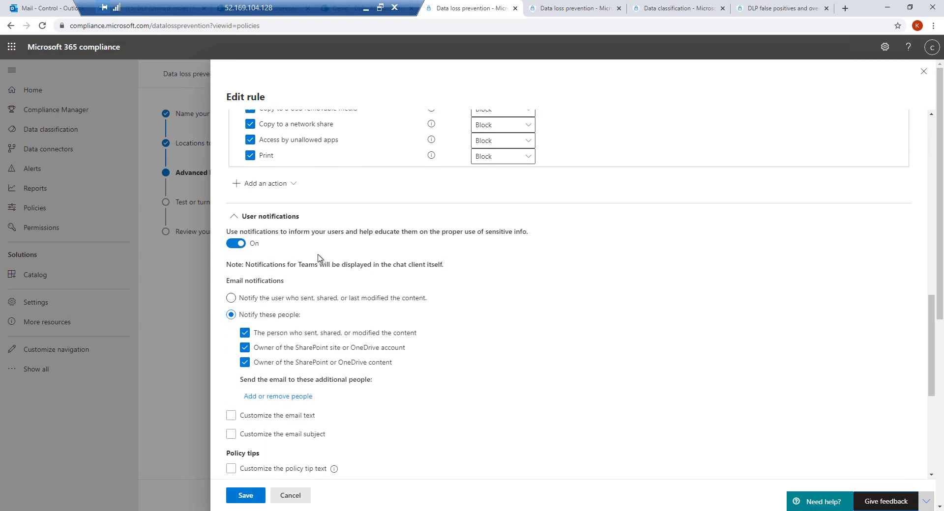
scroll(319, 257, down, 2)
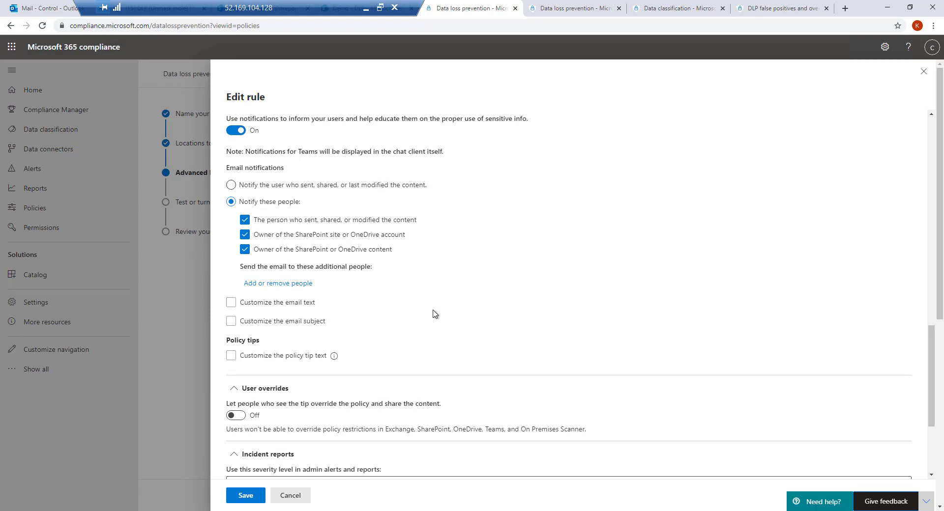
click(231, 304)
scroll(264, 295, down, 3)
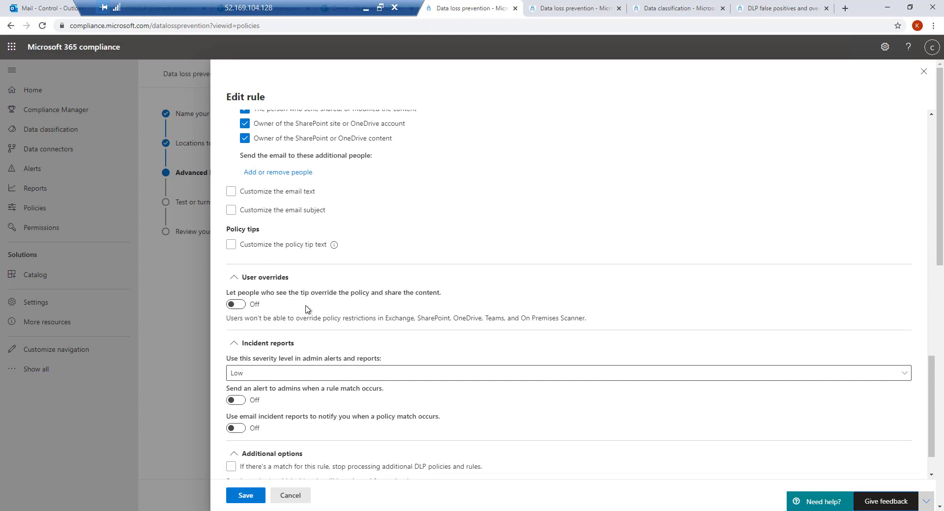
scroll(307, 308, down, 1)
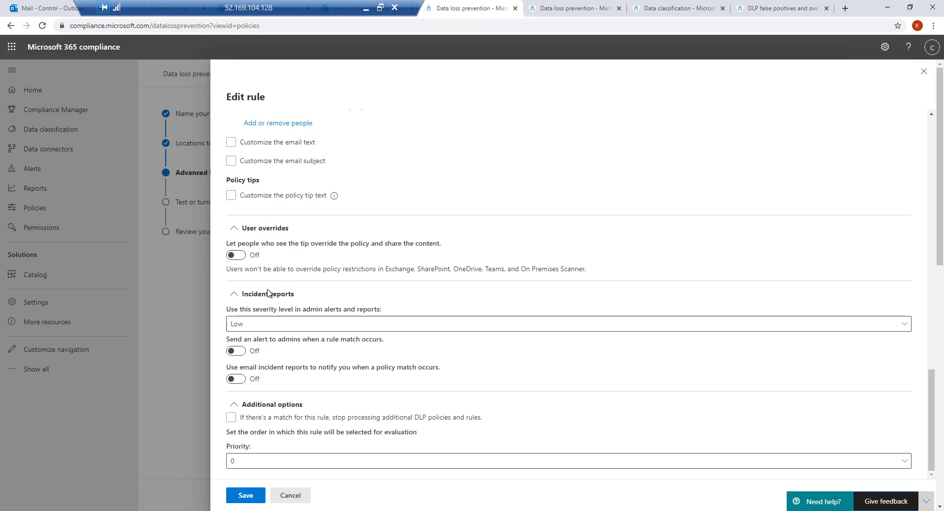
scroll(236, 328, down, 3)
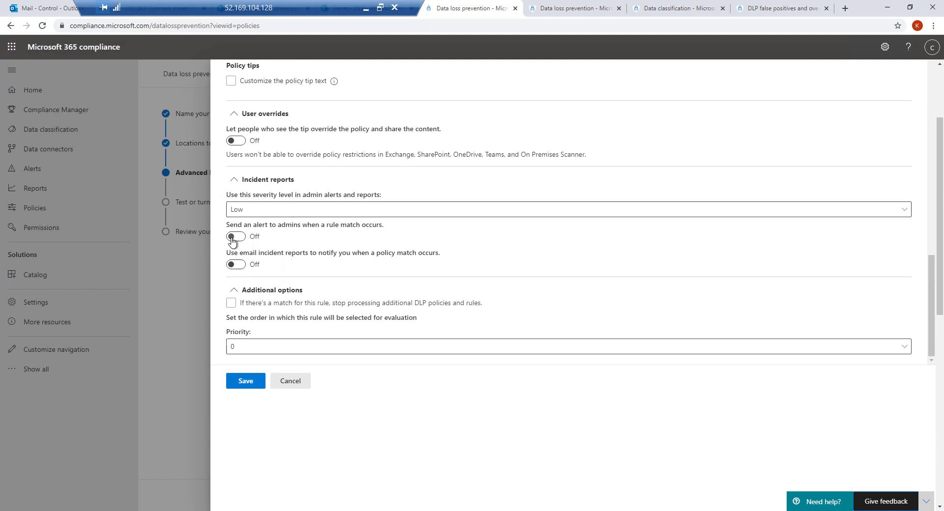
Step: Turn on admin alerts for matches of the low-volume rule, set the severity level to High, and save the rule
click(232, 238)
click(281, 210)
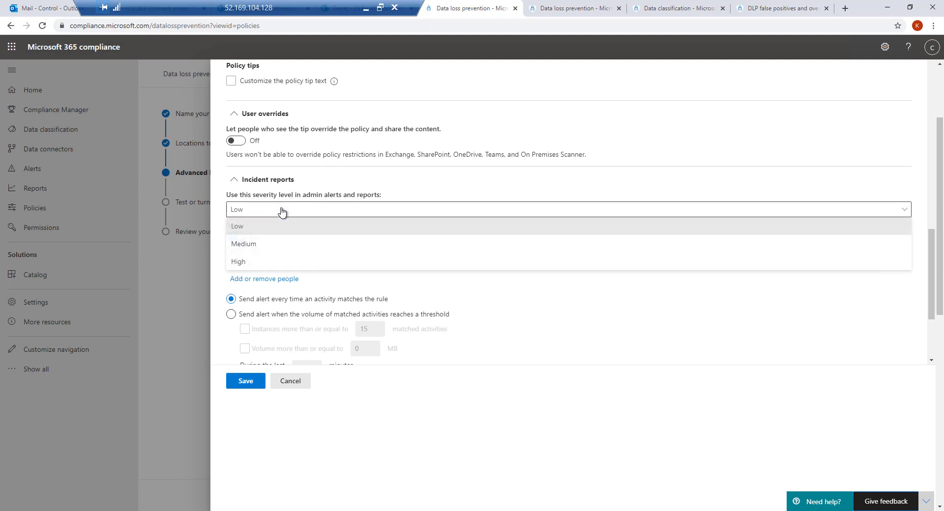
click(300, 261)
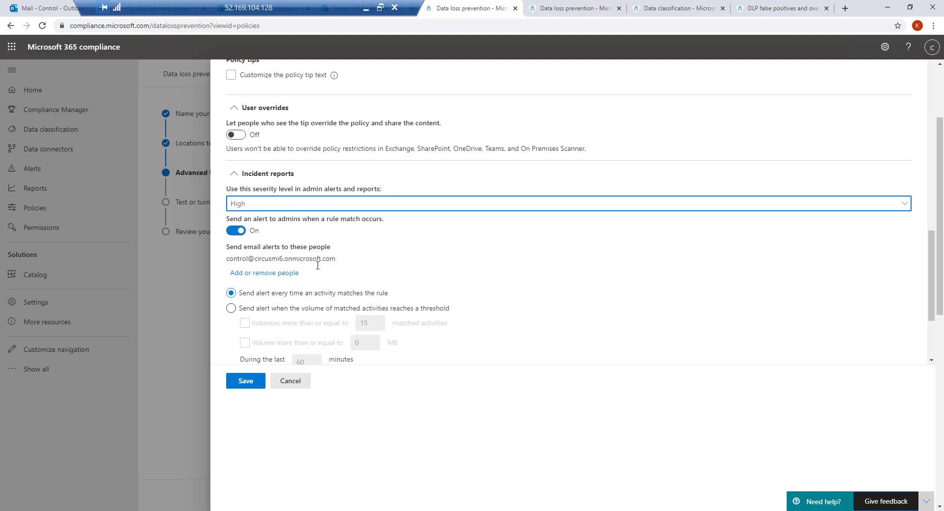
scroll(317, 265, down, 1)
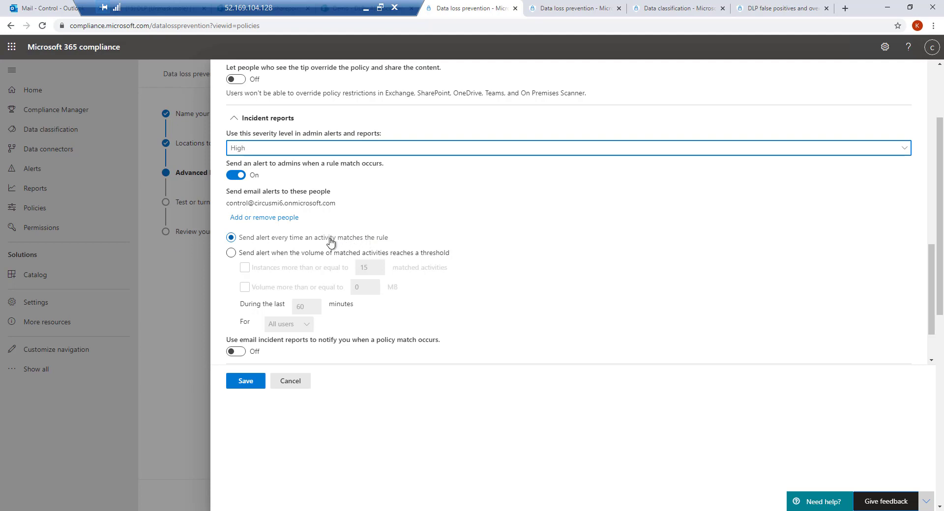
scroll(330, 242, down, 2)
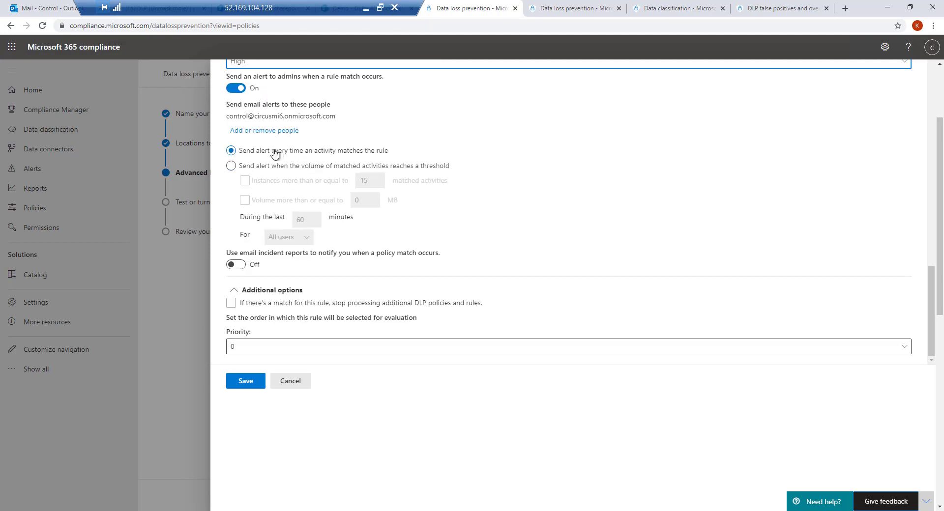
click(368, 166)
scroll(357, 176, down, 2)
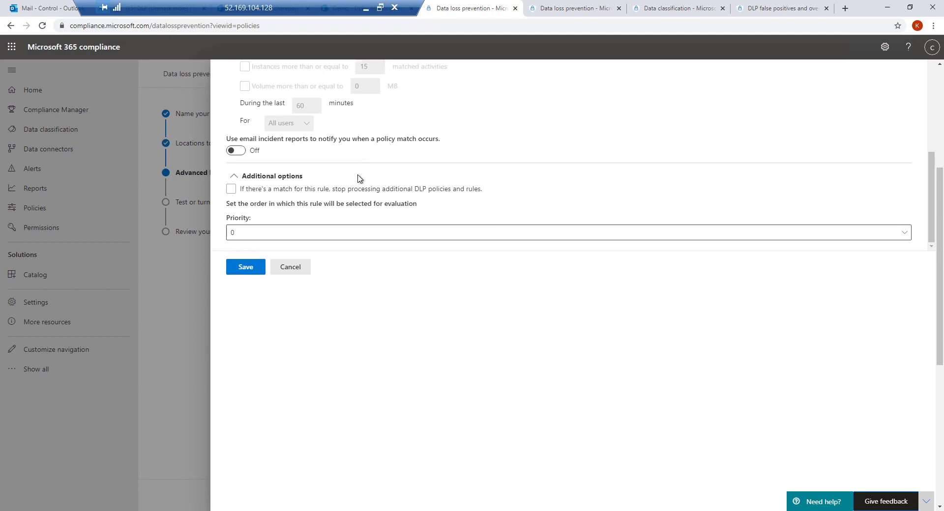
scroll(358, 178, up, 3)
scroll(358, 177, down, 3)
click(242, 270)
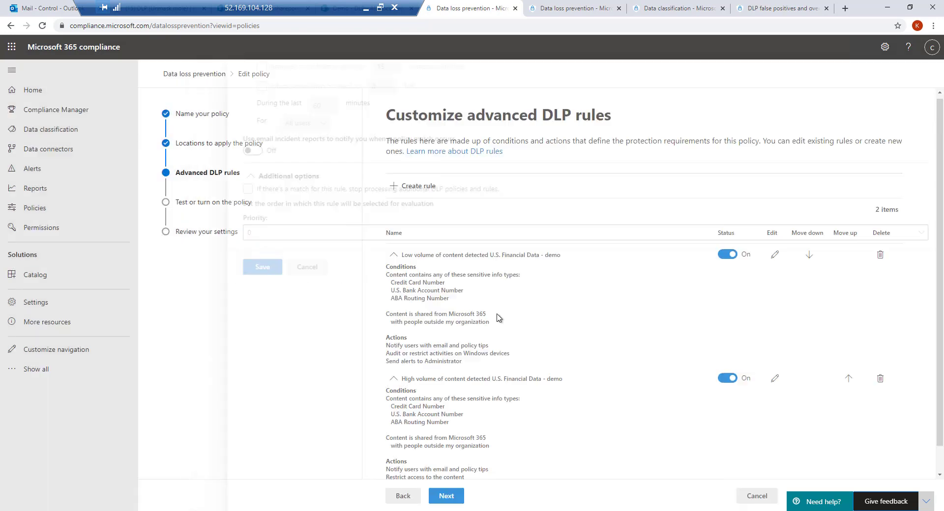
click(393, 255)
click(393, 280)
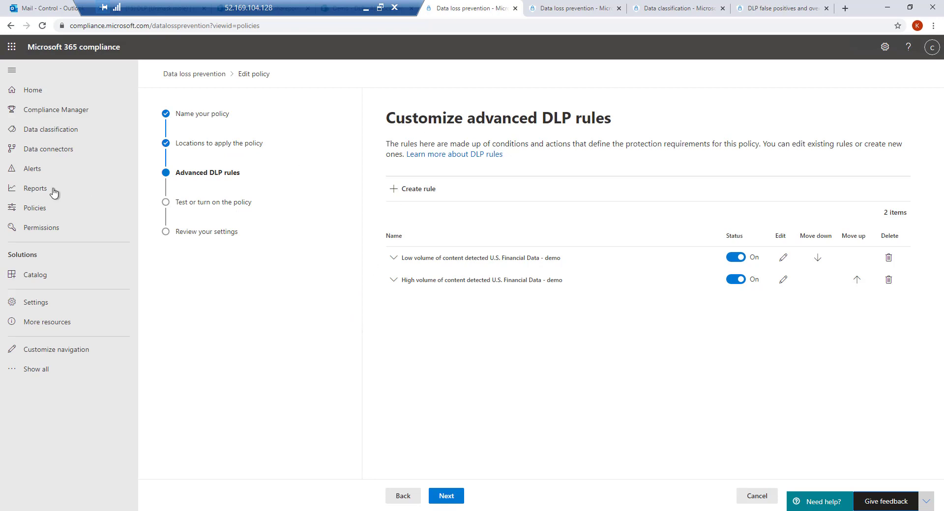
Step: Switch to the data loss prevention alerts and look through the list of policy matches
click(559, 10)
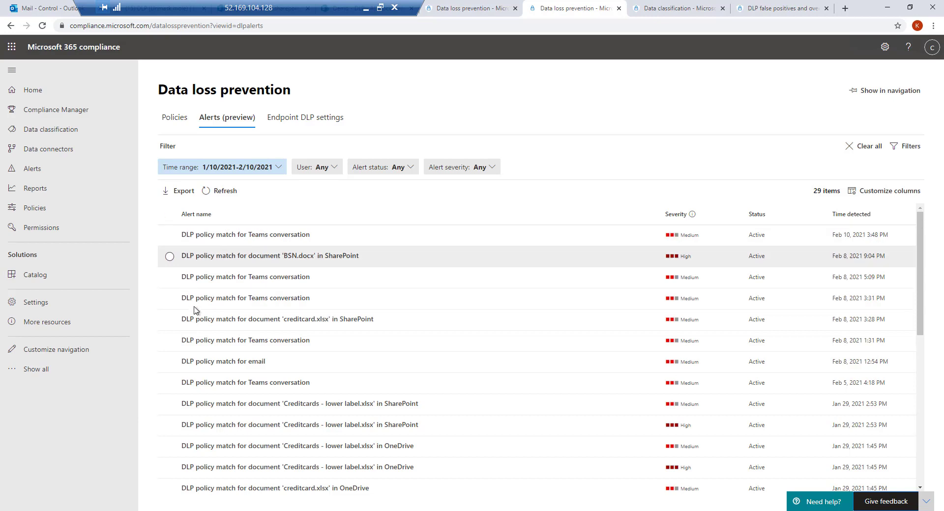
scroll(217, 395, down, 4)
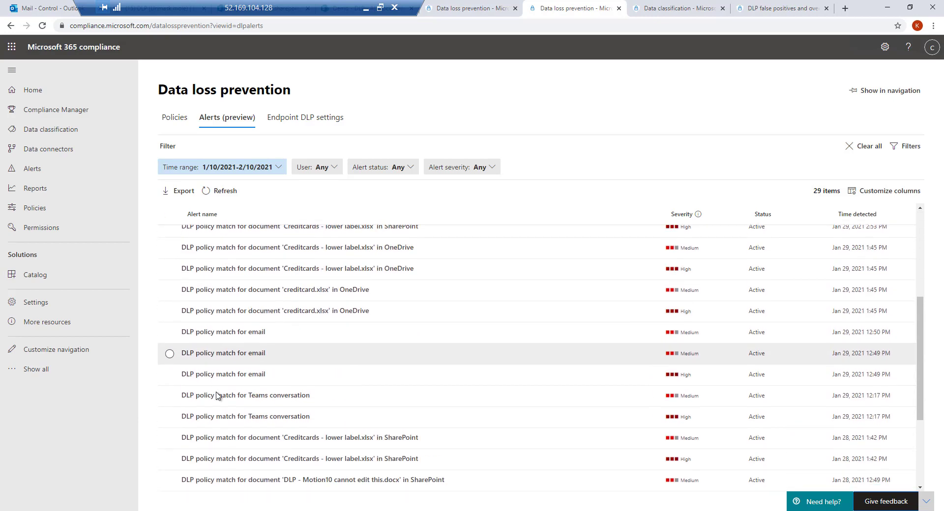
scroll(216, 395, up, 3)
scroll(217, 394, down, 3)
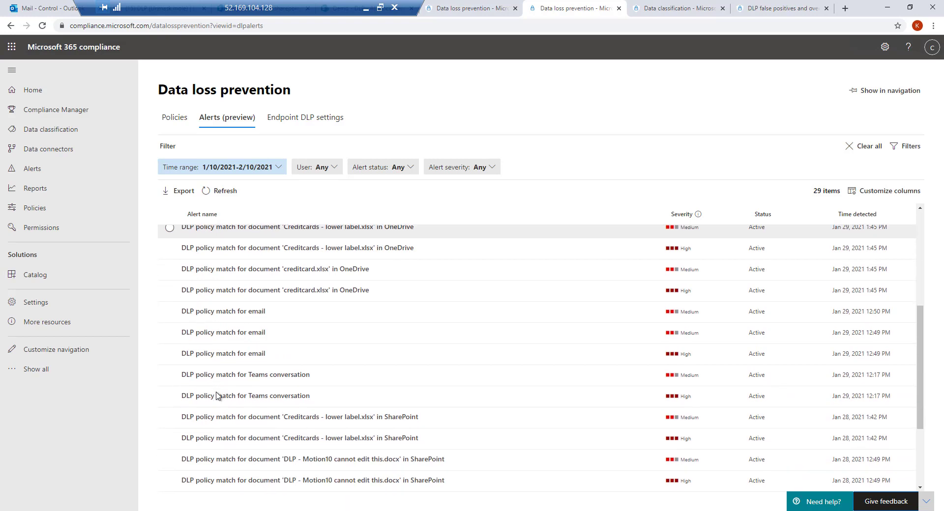
scroll(216, 395, down, 3)
scroll(214, 398, up, 3)
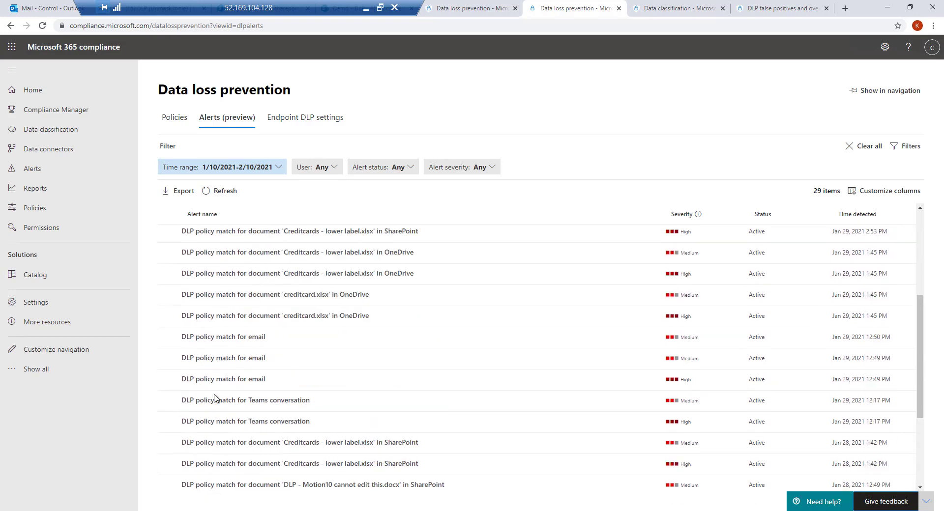
scroll(214, 399, down, 3)
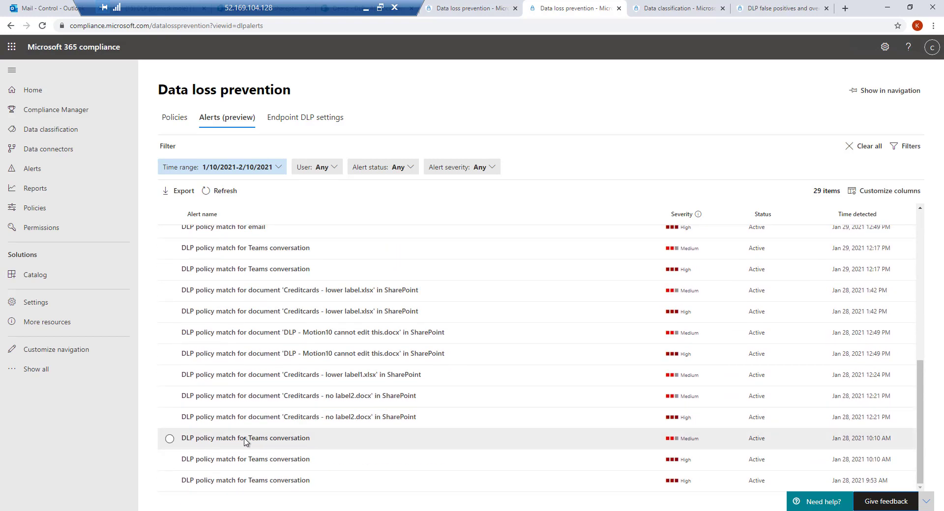
Step: Open the Jan 28, 2021 10:10 AM Teams conversation alert and examine its event details, actions taken and sensitive info types
click(245, 439)
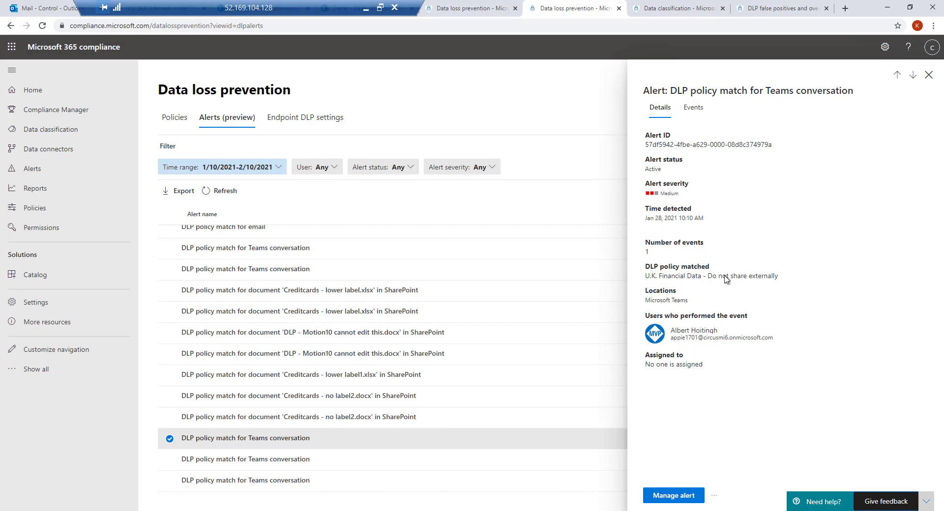
click(693, 111)
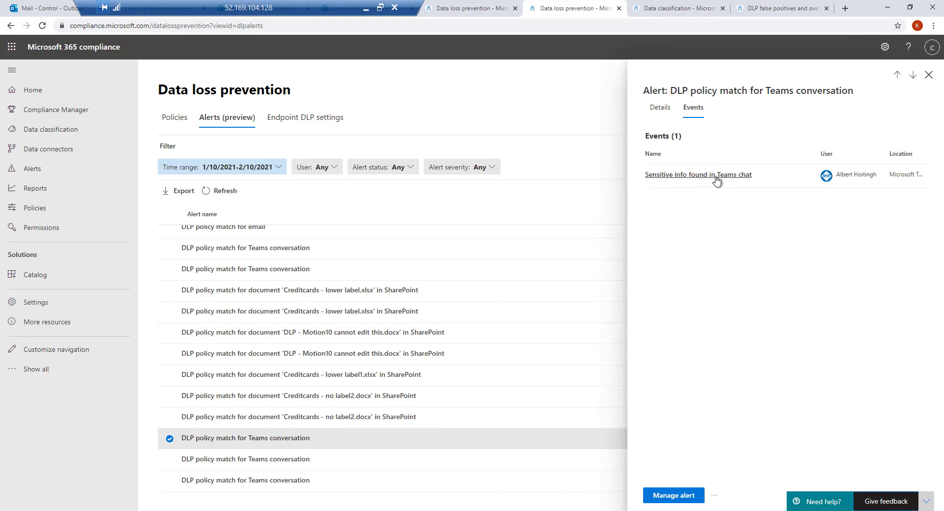
click(693, 177)
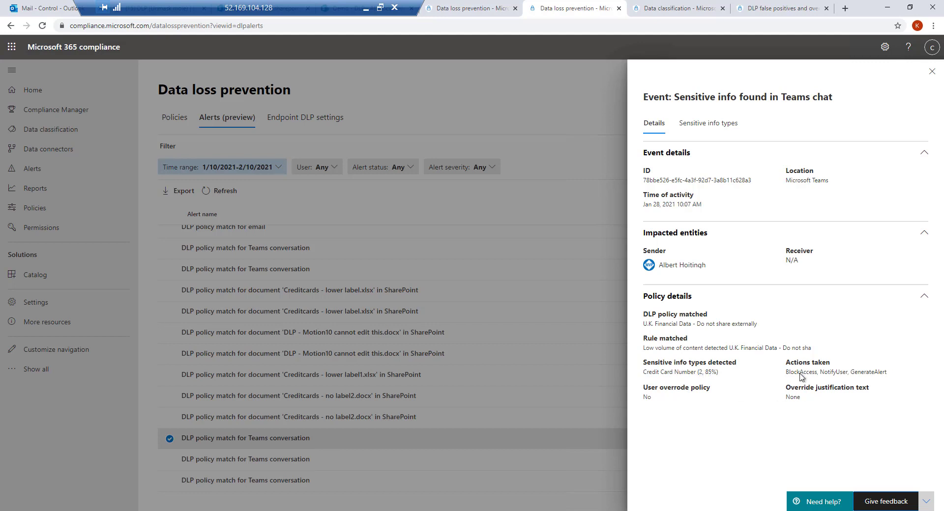
drag(785, 372, 822, 376)
click(697, 129)
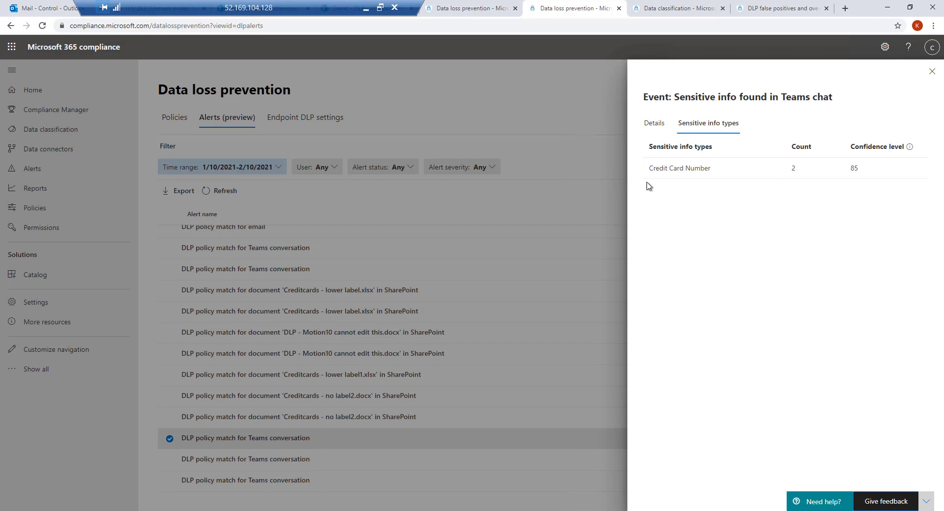
Step: Close the Teams conversation event and its alert, and return to the list of DLP alerts
click(932, 72)
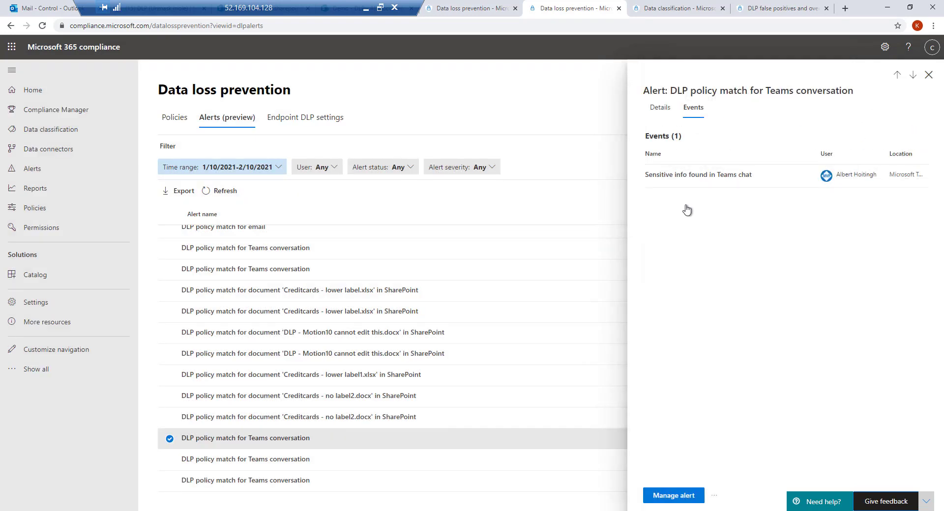
click(928, 74)
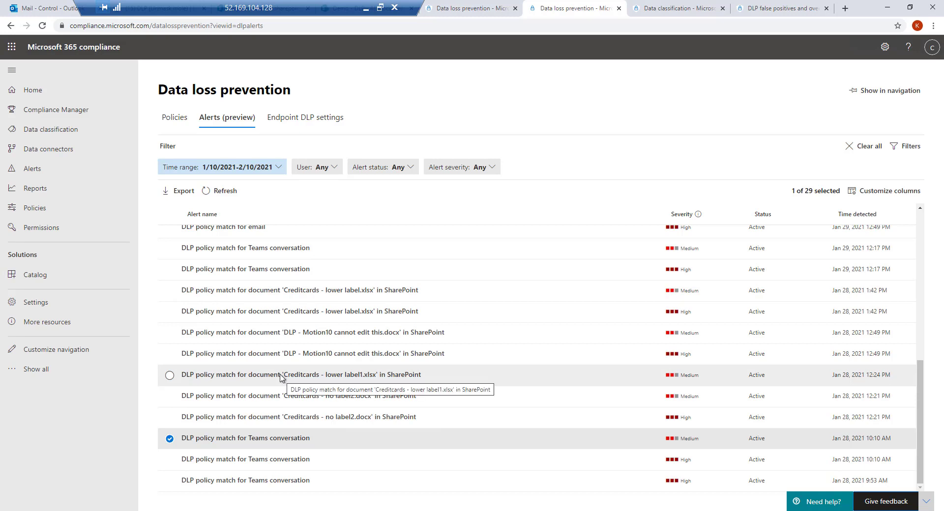
scroll(280, 377, up, 3)
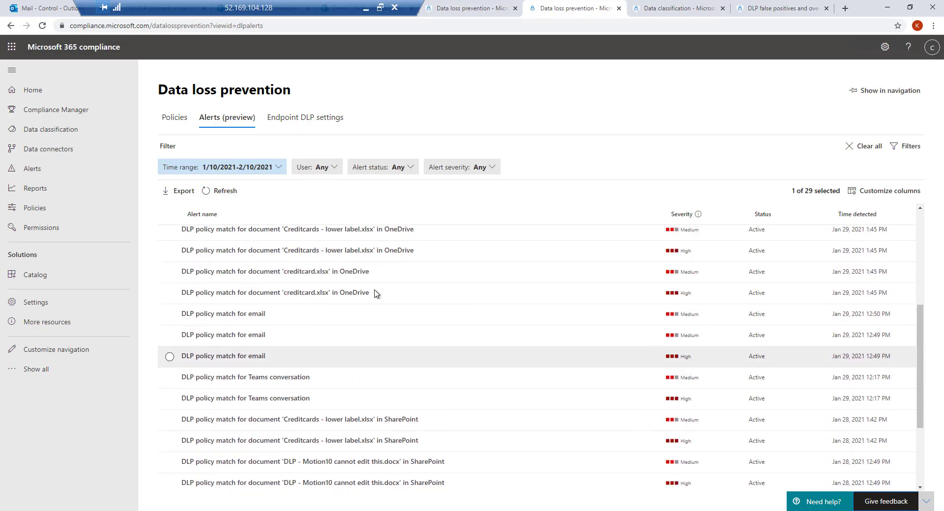
Step: Go to the compliance Reports overview and find the DLP reports under Organizational data
click(659, 12)
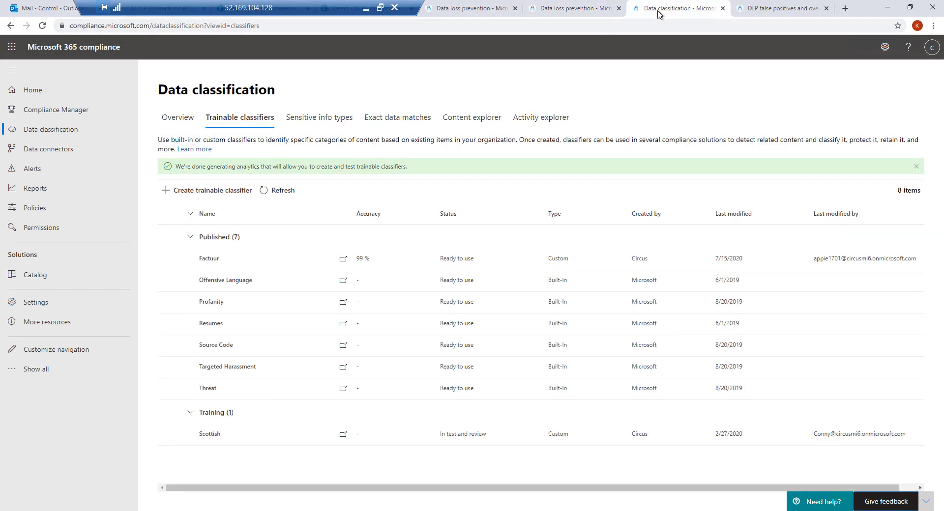
click(767, 11)
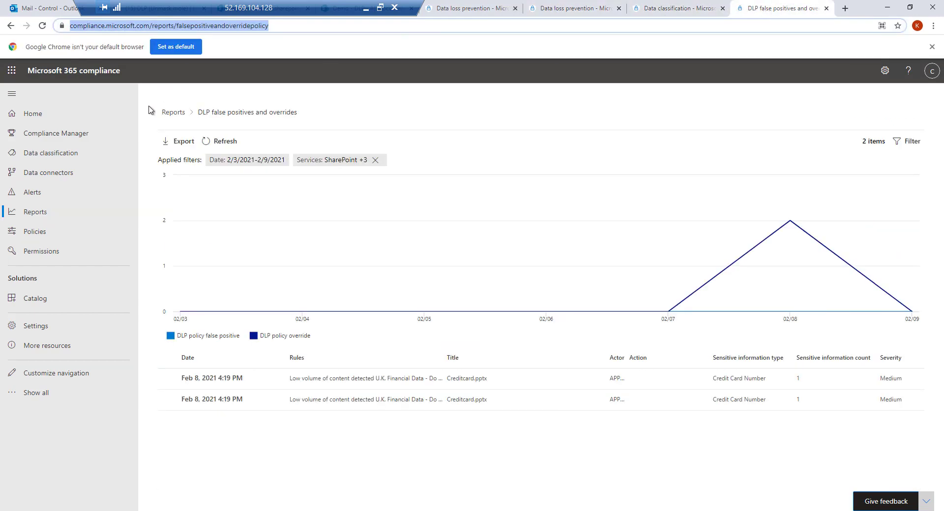
click(173, 113)
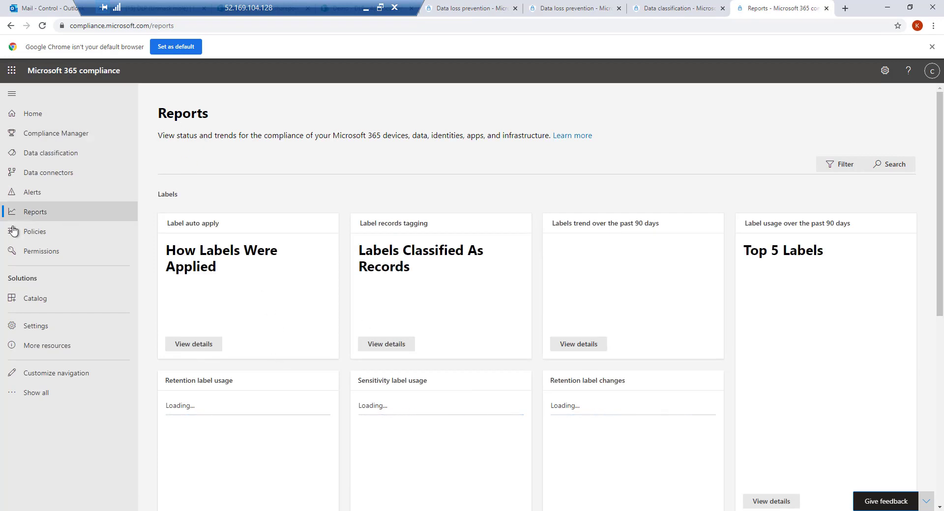
scroll(241, 246, down, 1)
scroll(241, 246, down, 6)
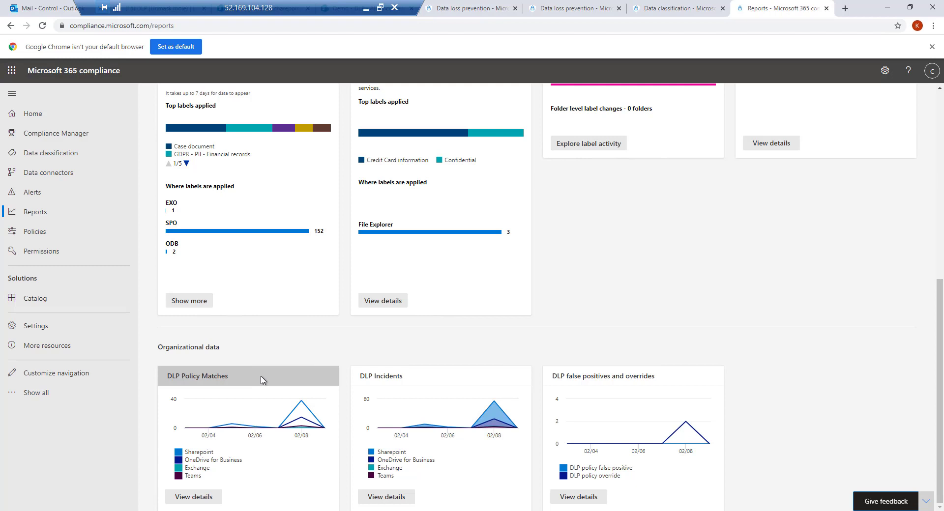
Step: Open the DLP false positives and overrides report and inspect the chart's 2/8/2021 peak
click(580, 377)
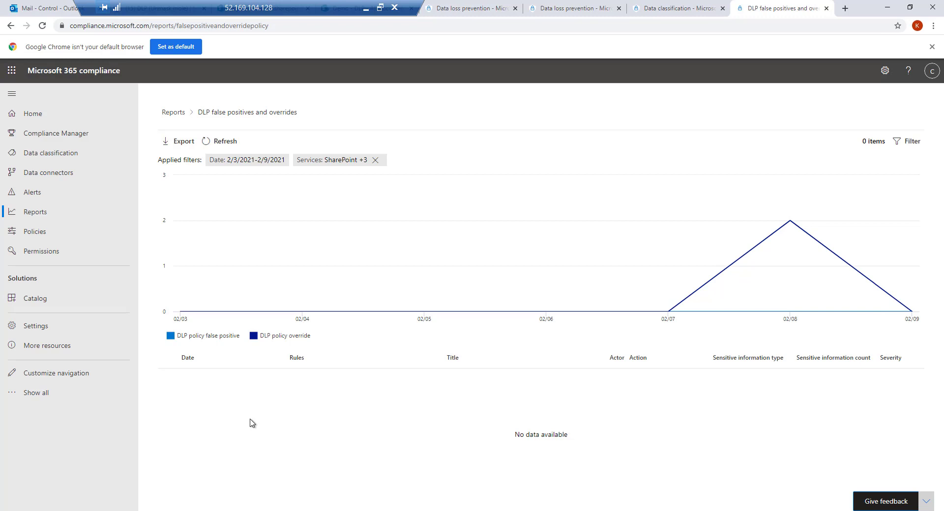
click(794, 228)
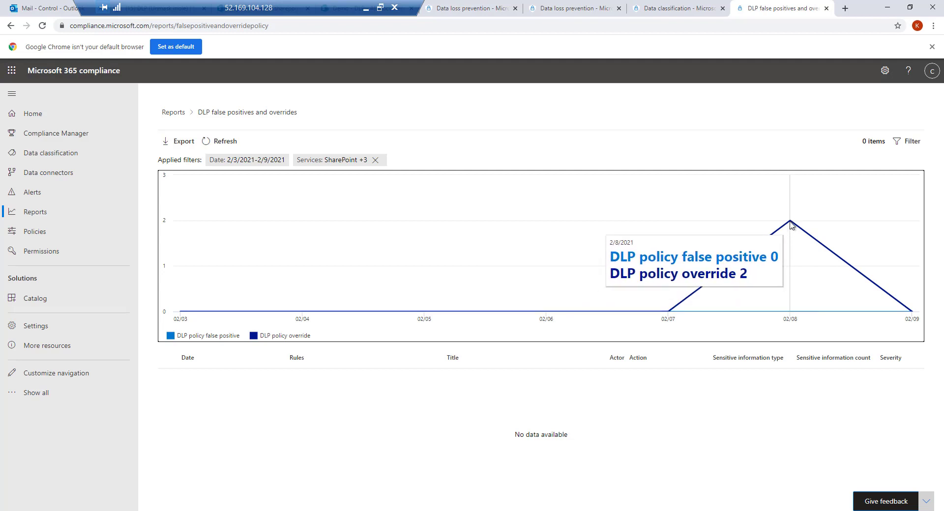
click(803, 276)
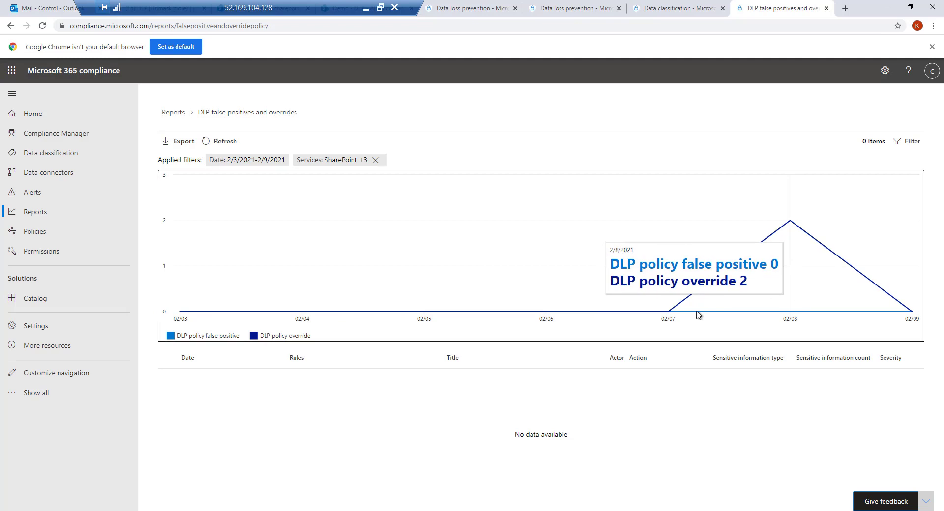
Step: Set the report filter's start date to Jan 13, 2021 and apply it
click(241, 160)
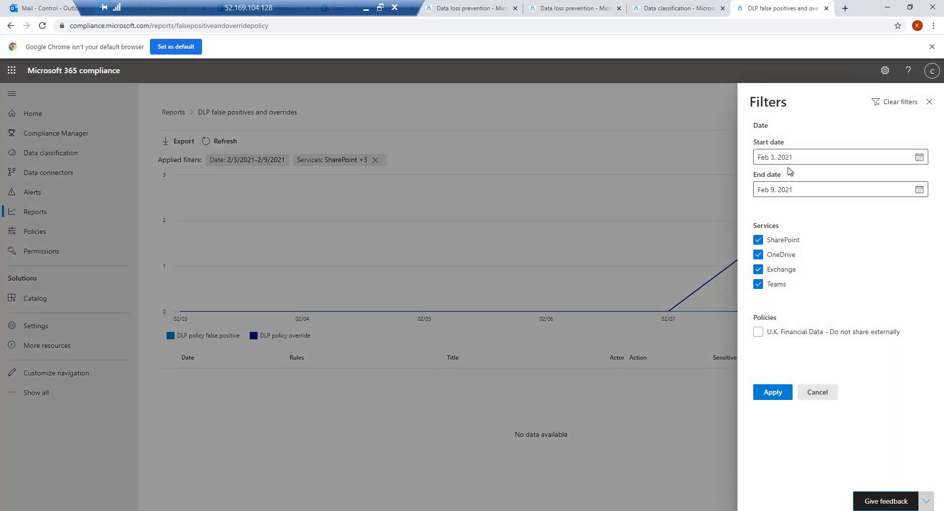
click(919, 157)
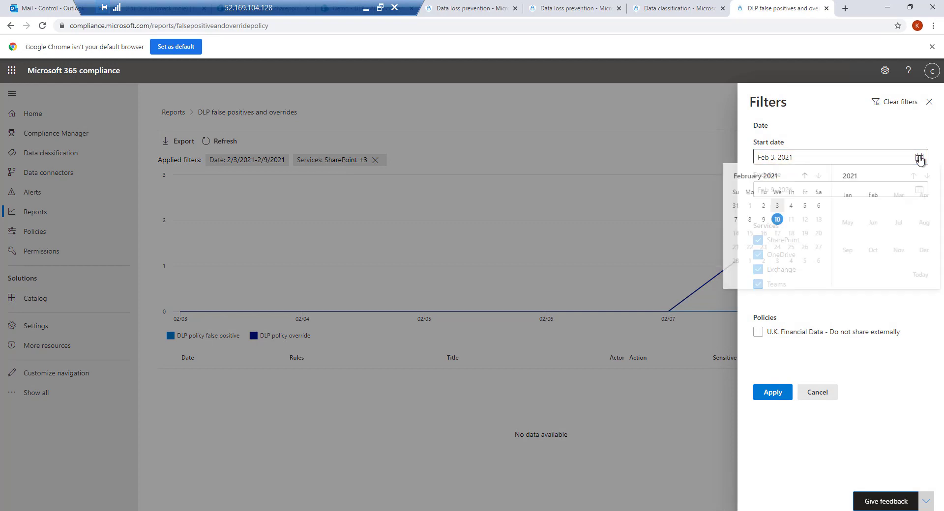
click(805, 179)
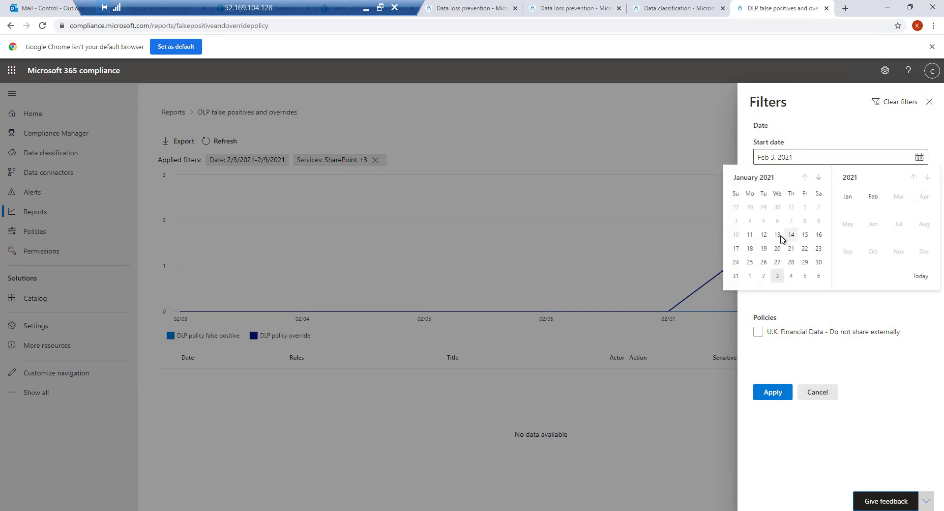
click(777, 234)
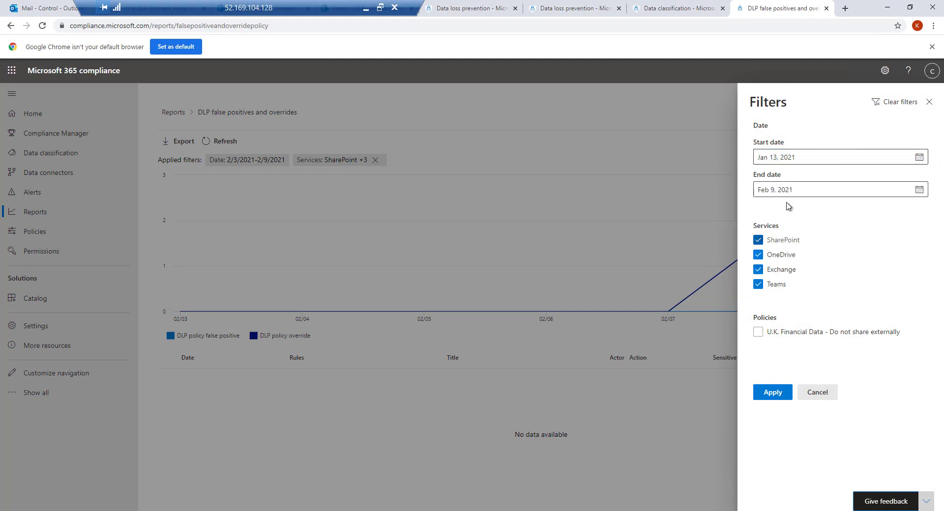
click(773, 393)
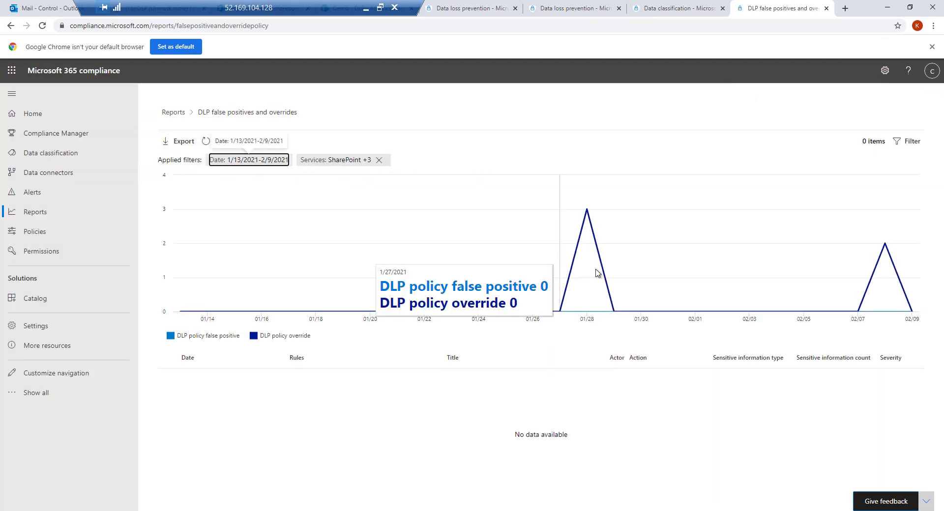
Step: Examine the 1/28/2021 override peak in the false positives and overrides chart
click(597, 272)
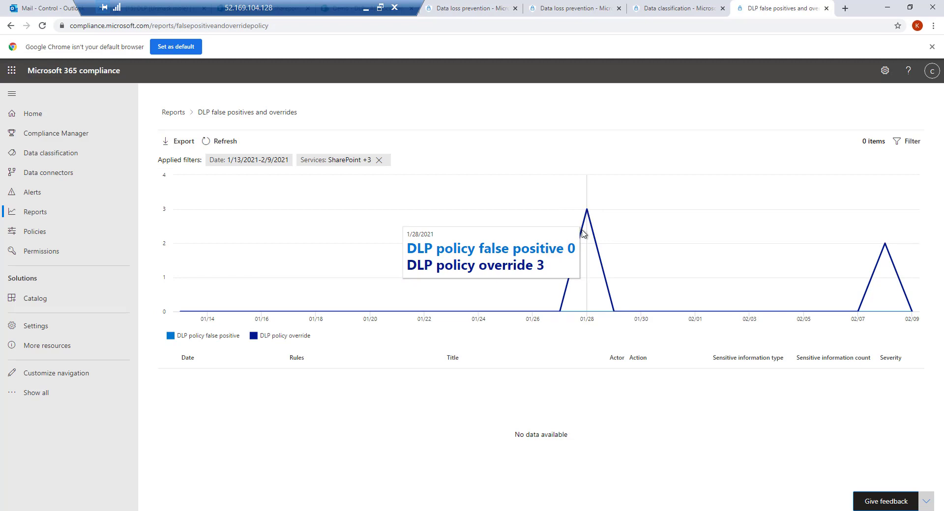
click(588, 216)
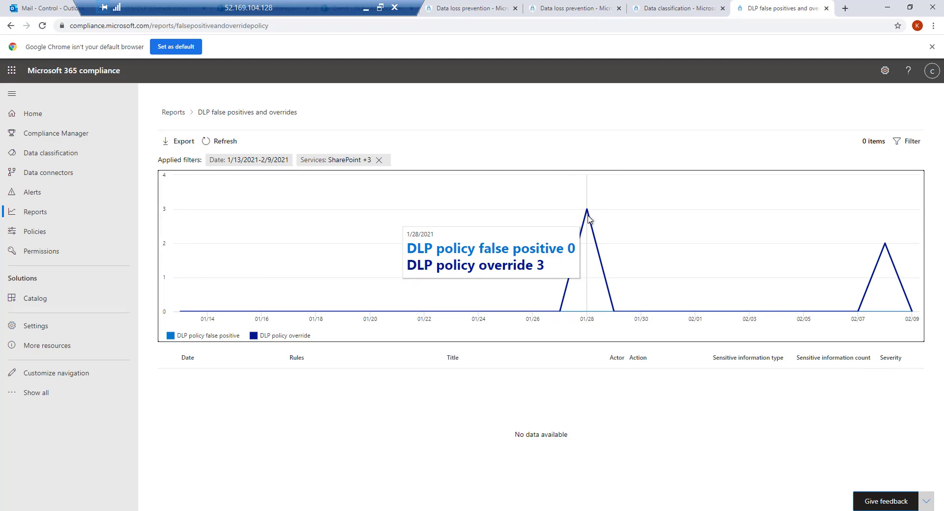
mouse_move(889, 277)
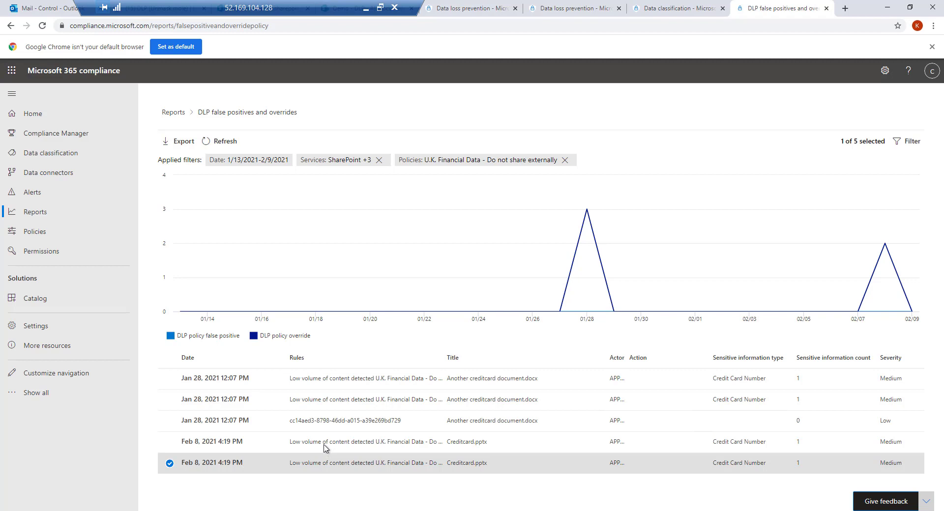
Step: Open the last Feb 8, 2021 4:19 PM Creditcard.pptx override, review its details and highlight the justification, and close it
click(358, 463)
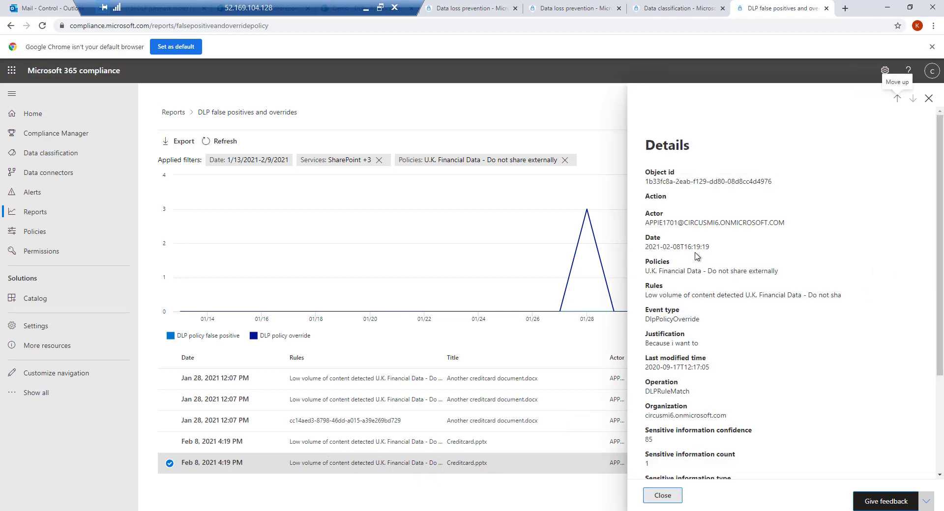
scroll(674, 342, down, 1)
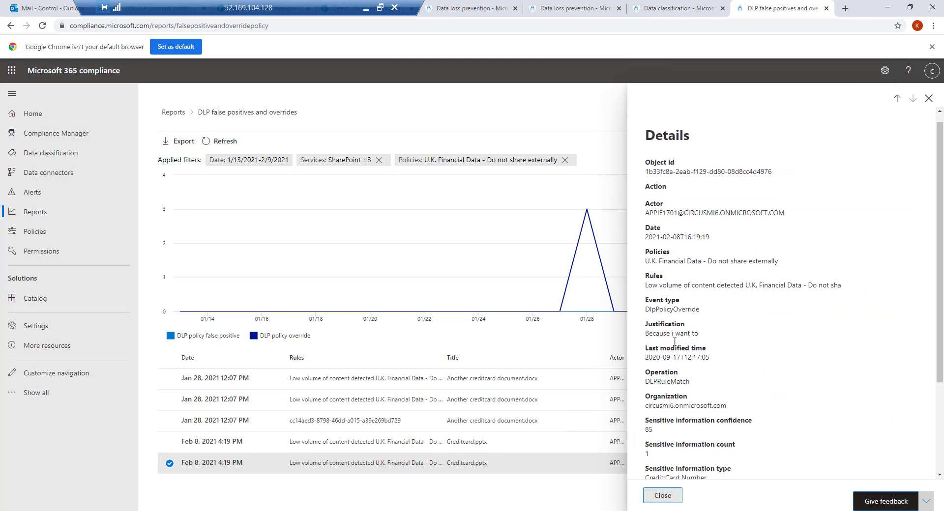
scroll(651, 389, down, 3)
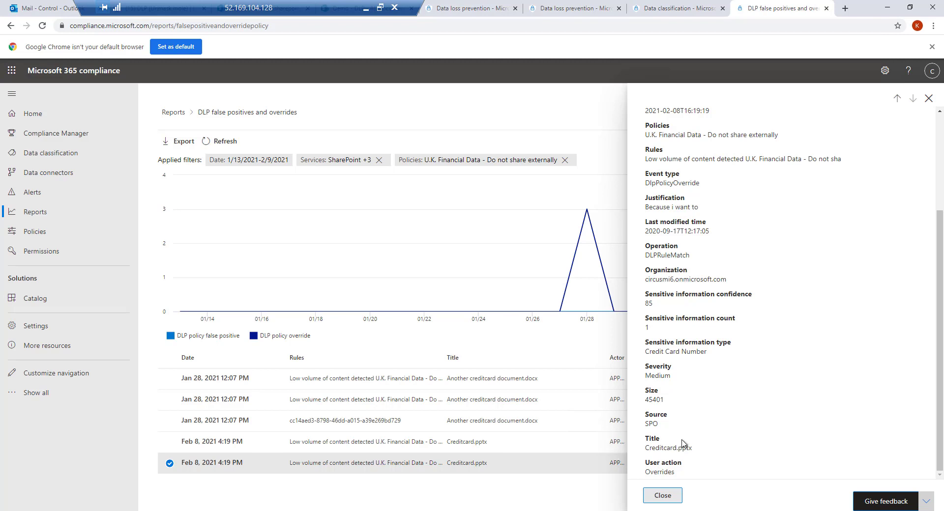
scroll(674, 445, up, 3)
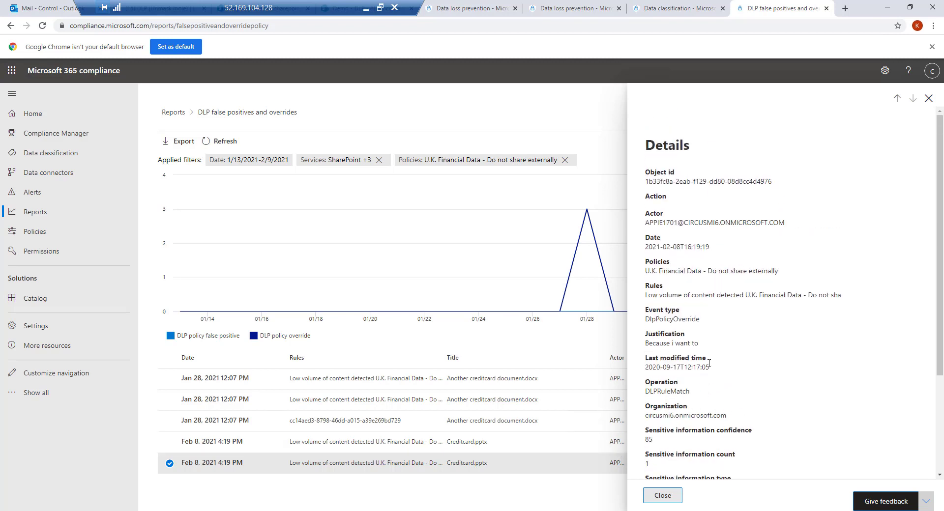
drag(698, 343, 640, 337)
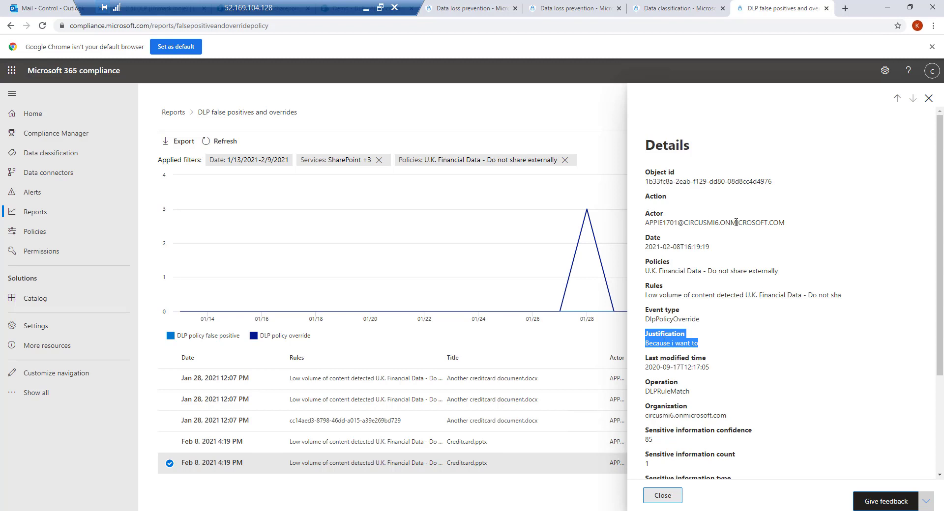
click(710, 351)
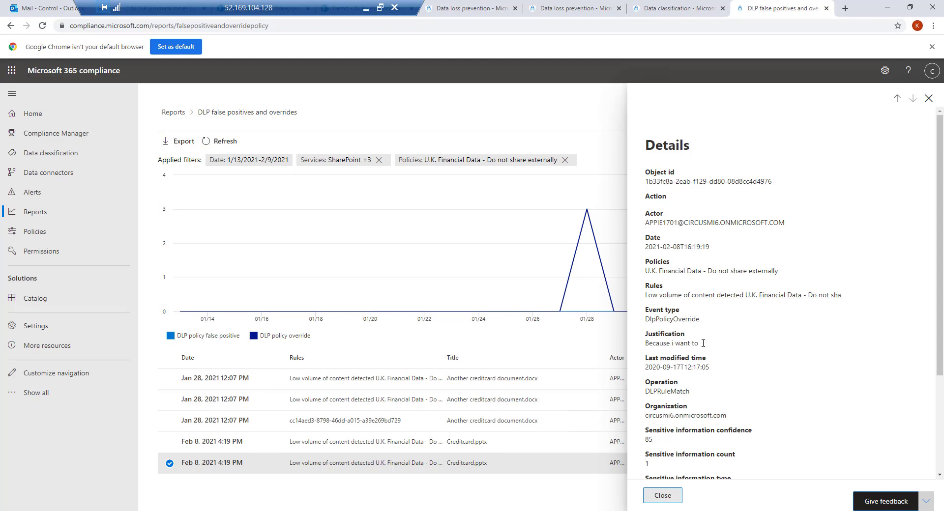
drag(697, 344, 635, 335)
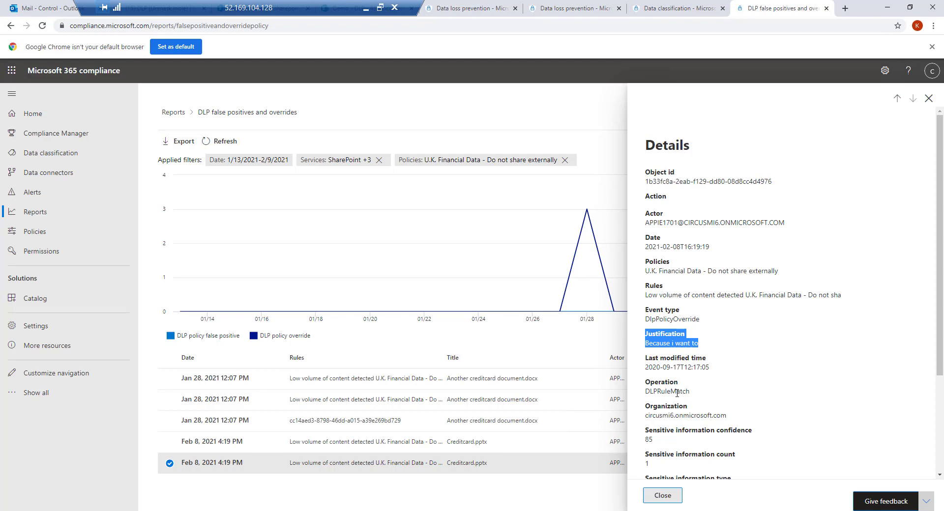
click(929, 98)
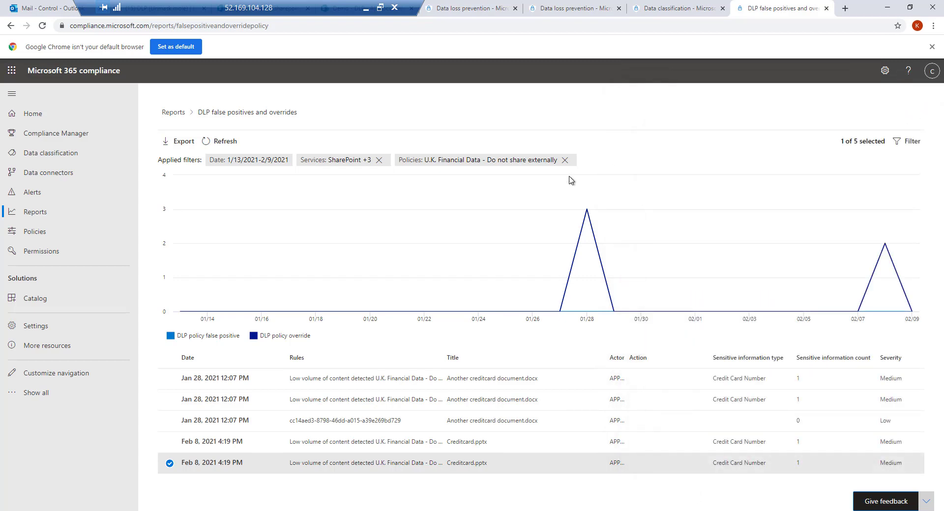
Step: Return to the Reports overview, open the DLP Incidents report and inspect the chart's 2/8/2021 peak by service
click(173, 112)
scroll(287, 426, down, 5)
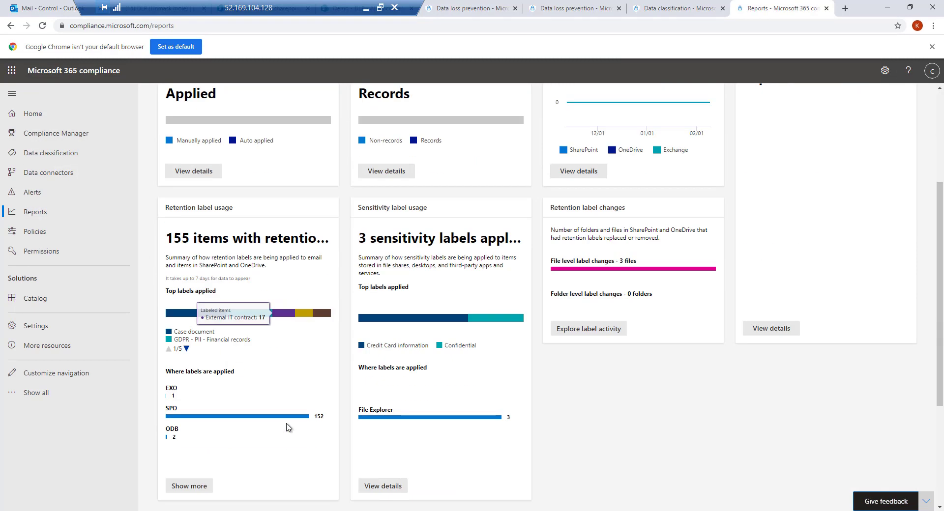
scroll(289, 430, down, 2)
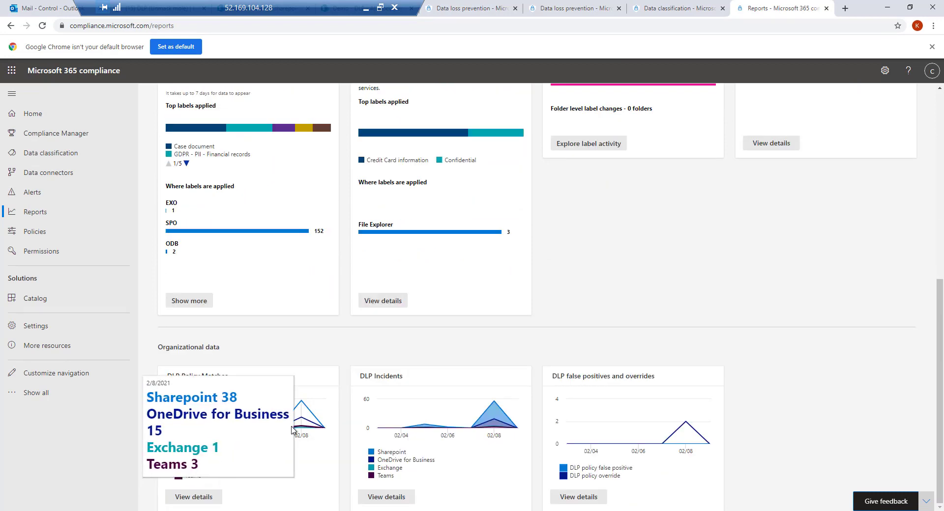
click(379, 377)
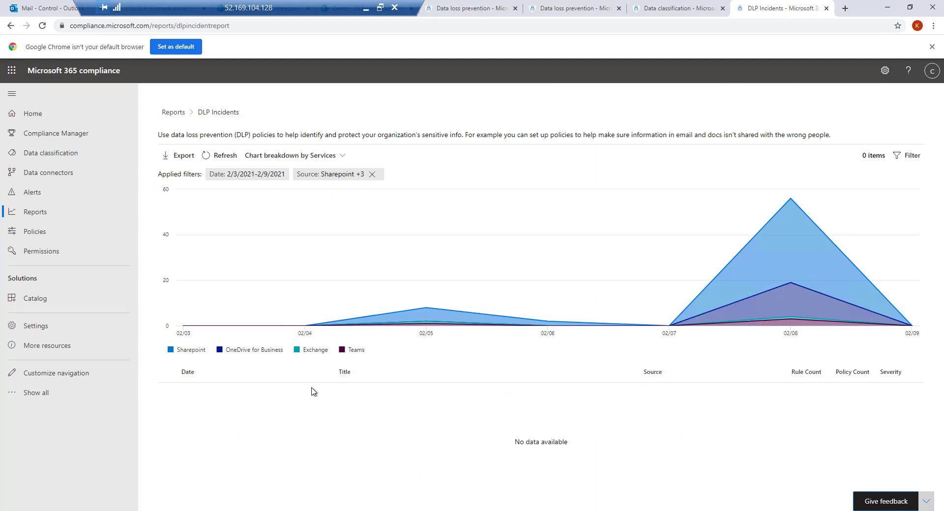
mouse_move(826, 268)
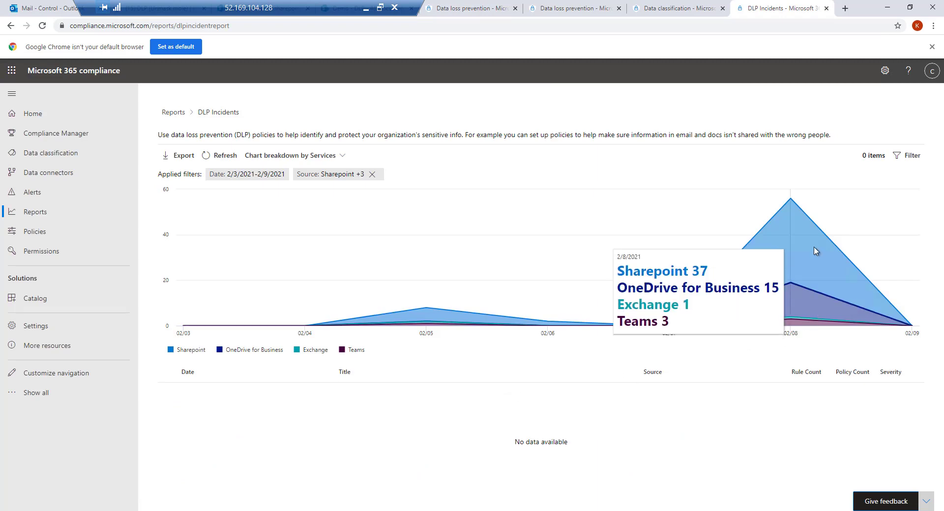
click(815, 250)
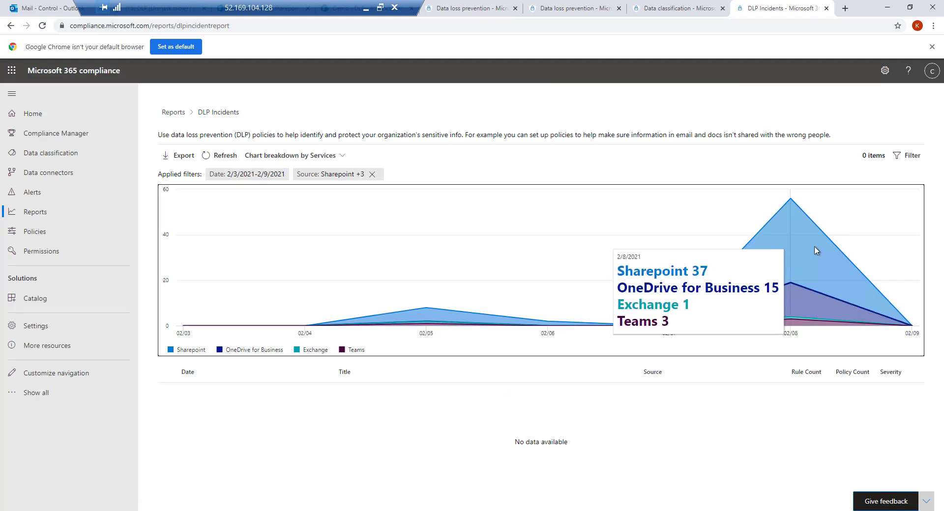